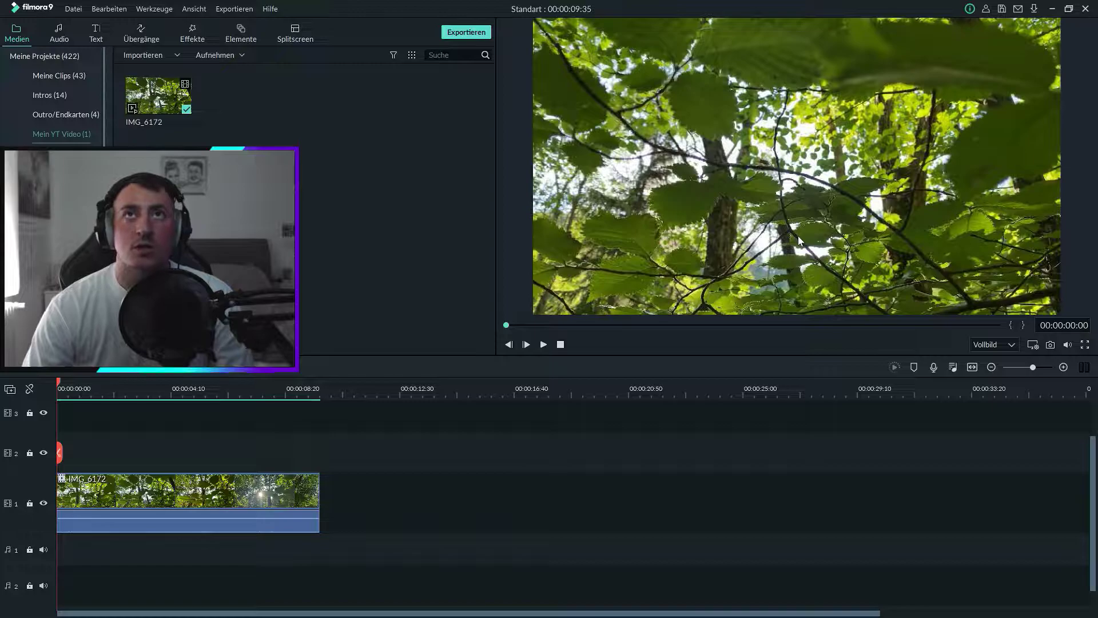
Play the clip through and check the project settings for aspect ratio, resolution and frame rate
left_click(544, 345)
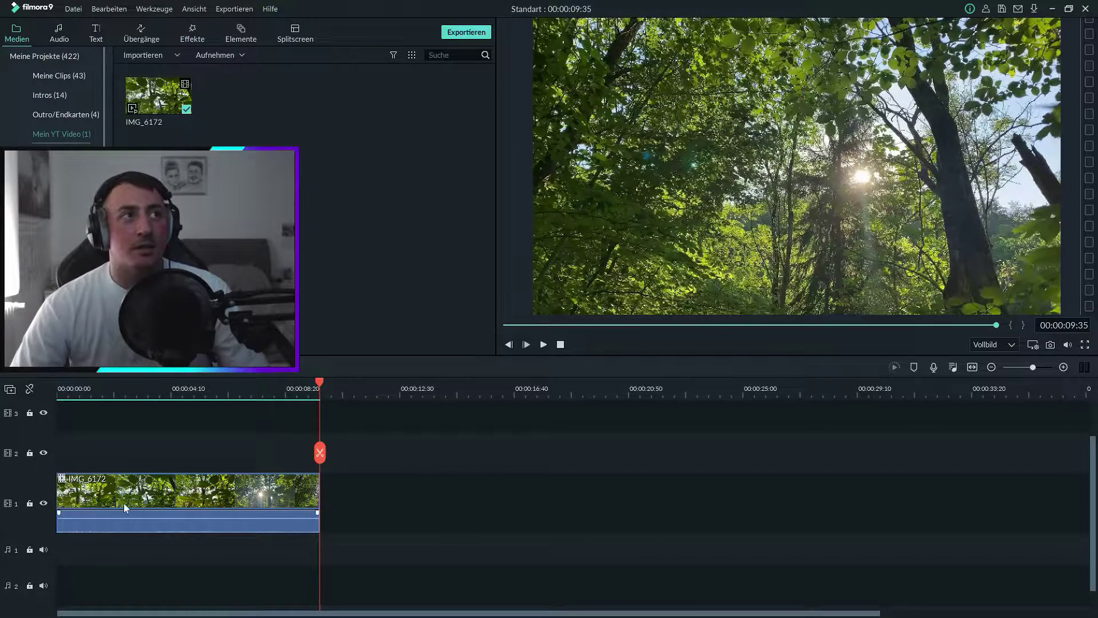
left_click(79, 7)
left_click(100, 156)
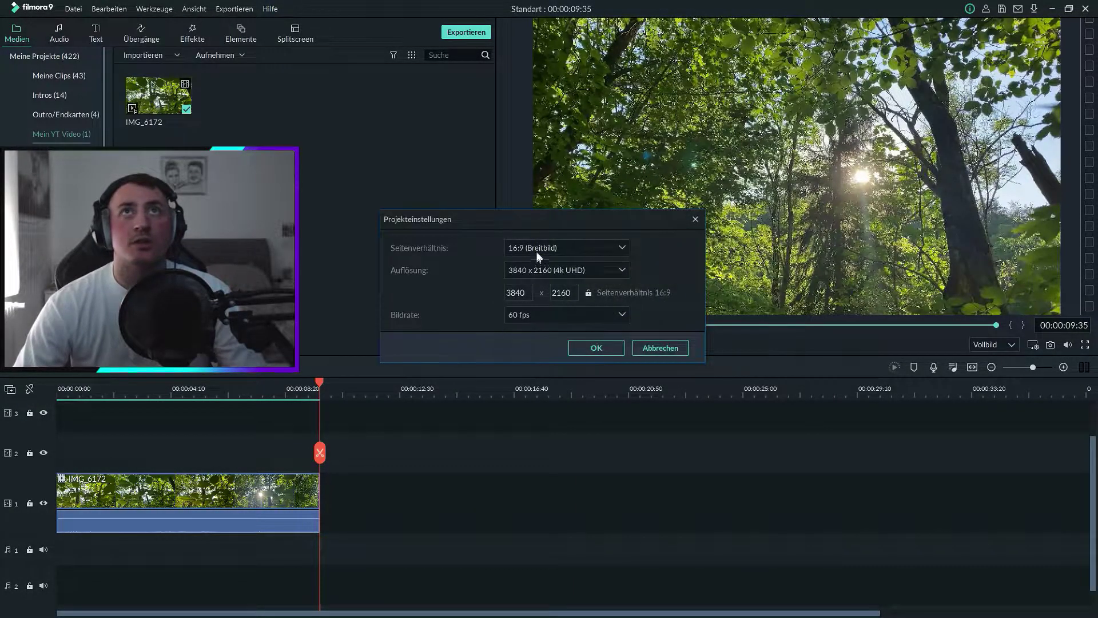
left_click_drag(544, 228, 544, 416)
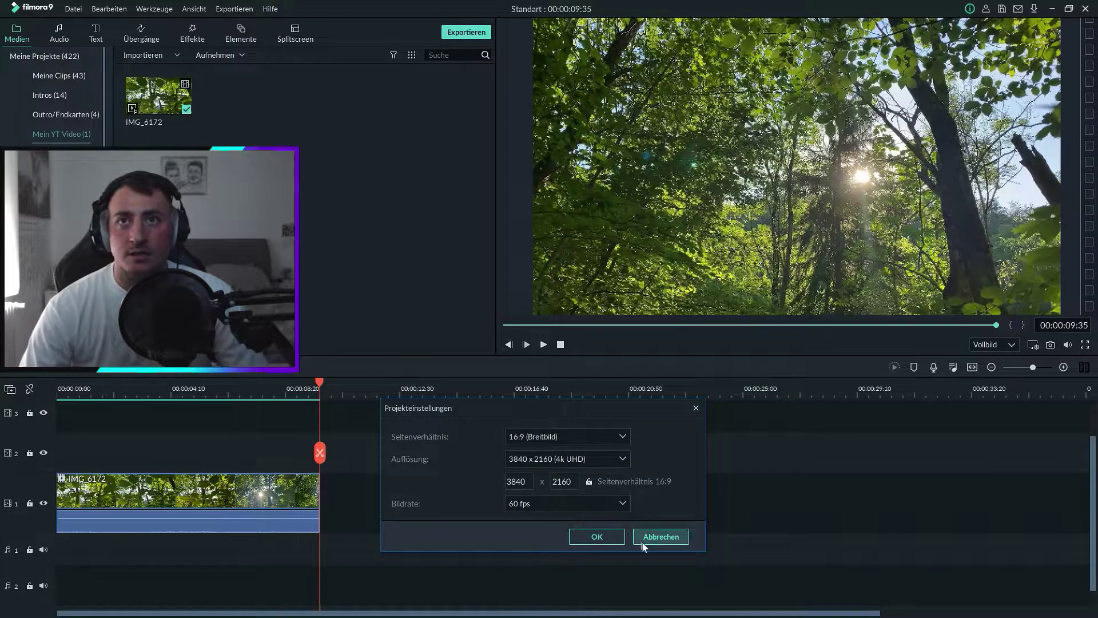
left_click(926, 458)
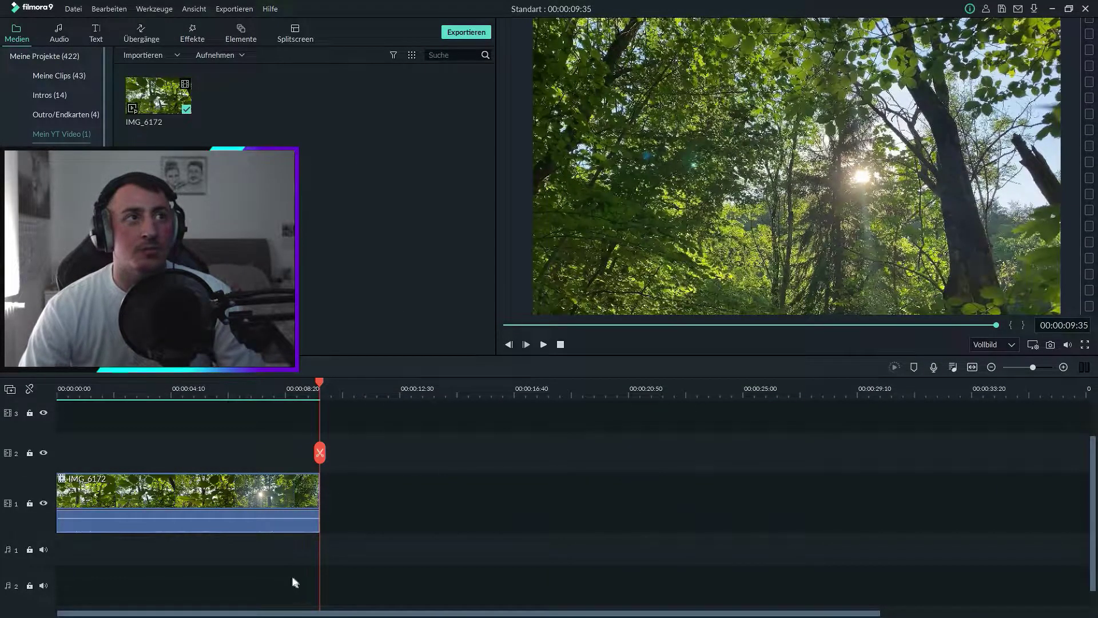
Open the advanced colour correction for the IMG_6172 clip and slightly adjust its colour settings, including contrast and brightness
left_click(222, 498)
left_click(192, 390)
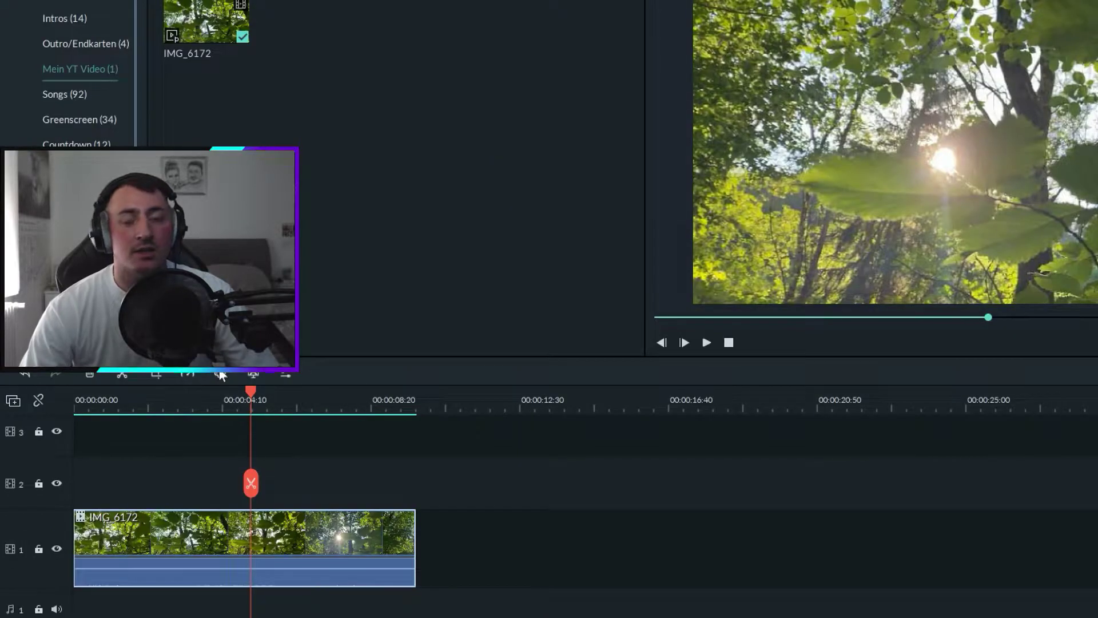
left_click(221, 375)
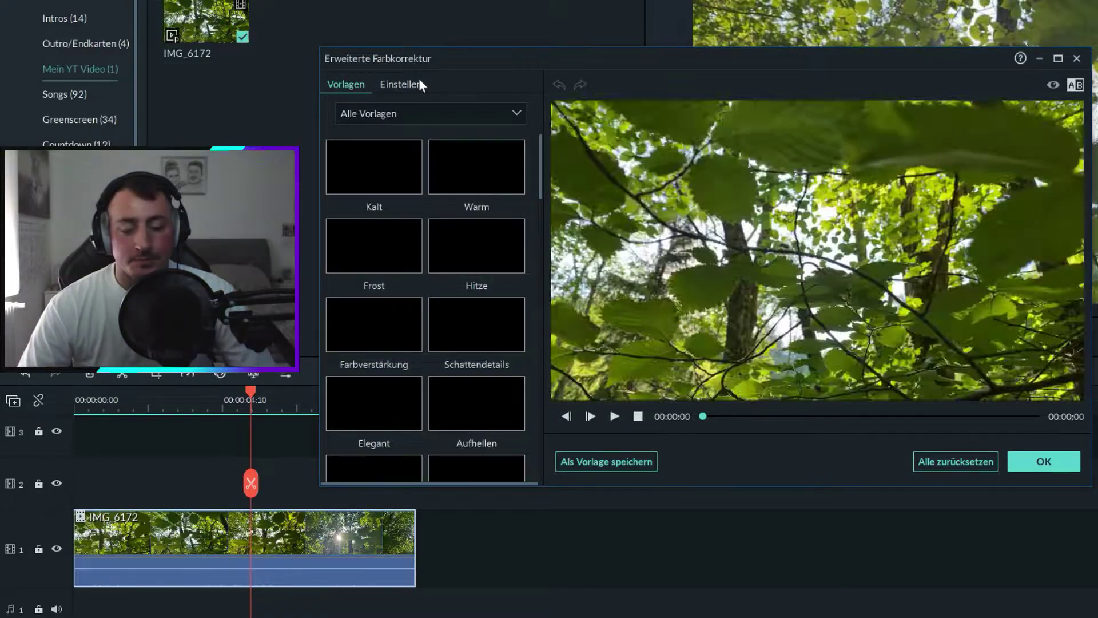
left_click(419, 83)
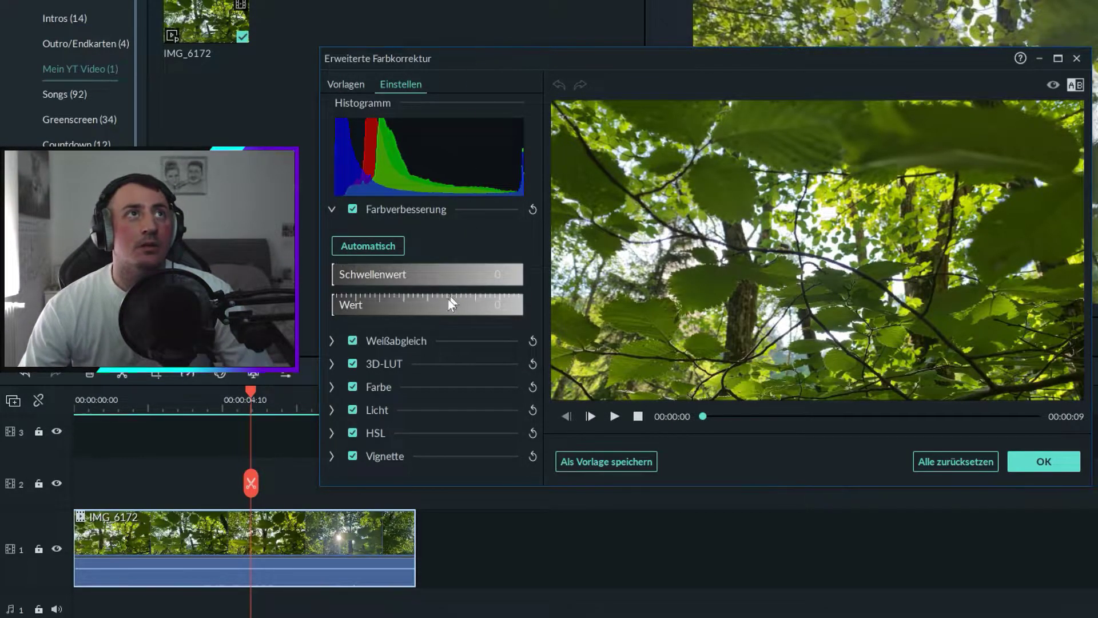
left_click(332, 387)
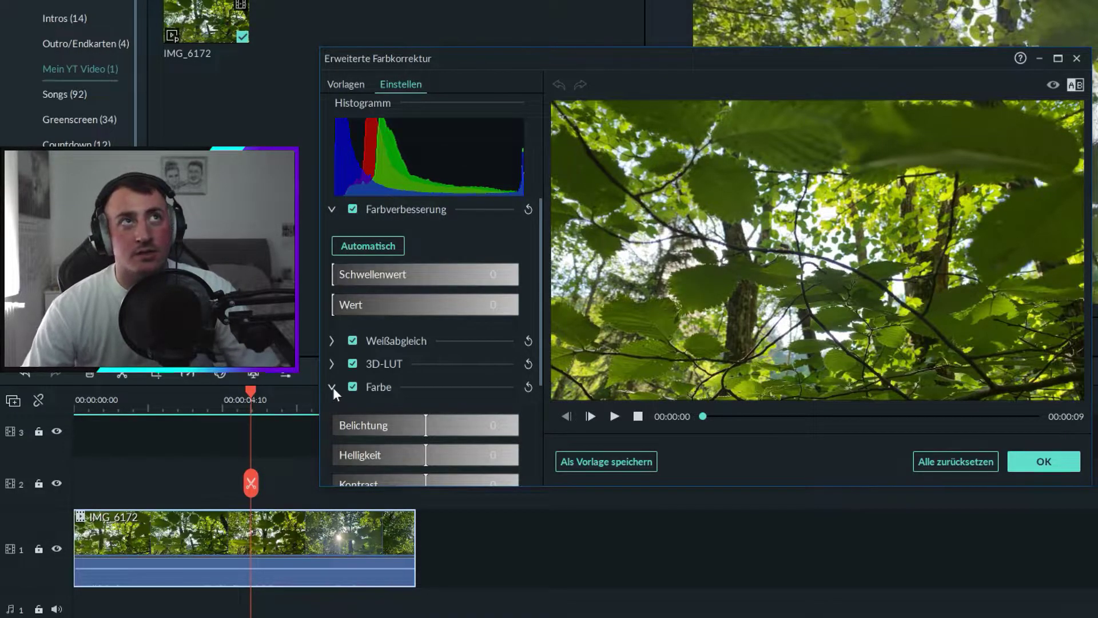
scroll(403, 377, "down", 2)
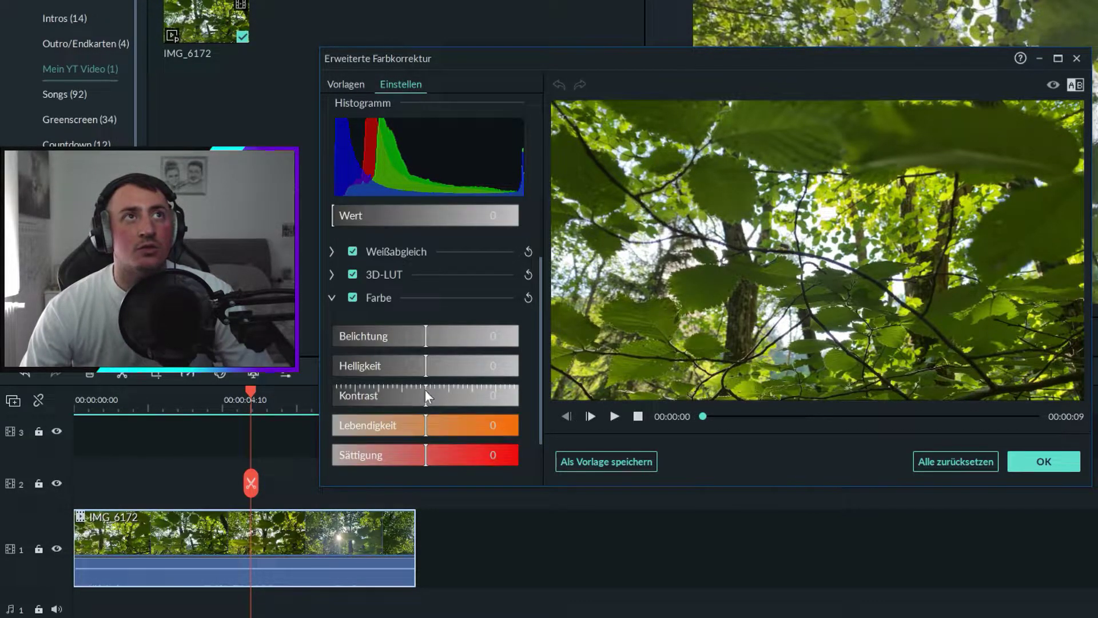
left_click_drag(428, 401, 444, 453)
left_click_drag(426, 369, 430, 338)
left_click(329, 301)
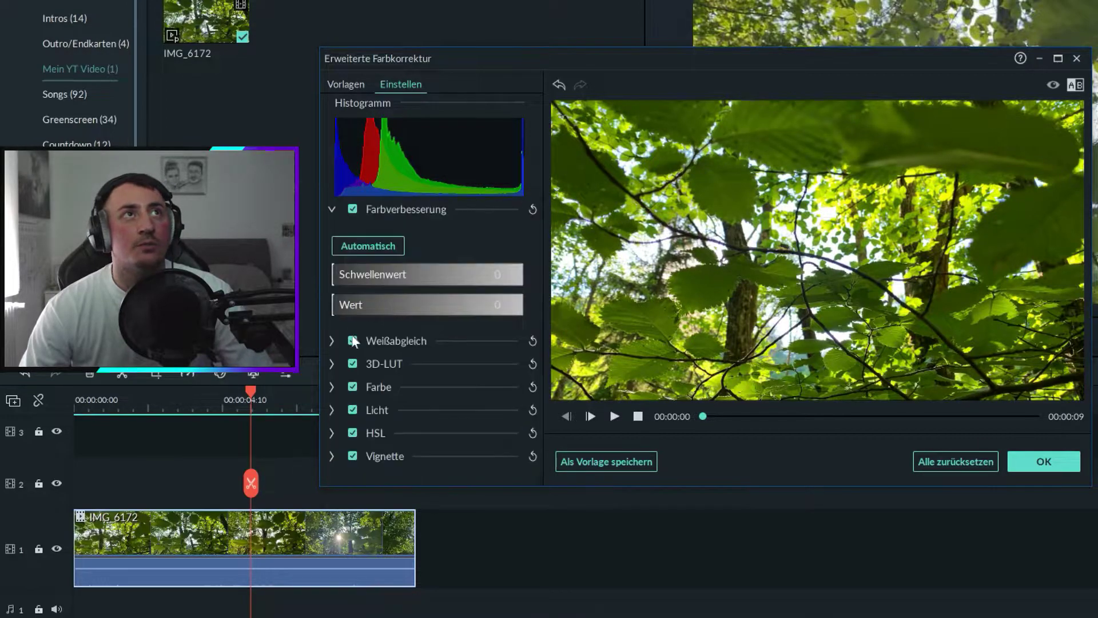
Set the clip's light values to shadows -41 and blacks -13, and raise the highlights slightly
left_click(332, 406)
scroll(434, 433, "down", 2)
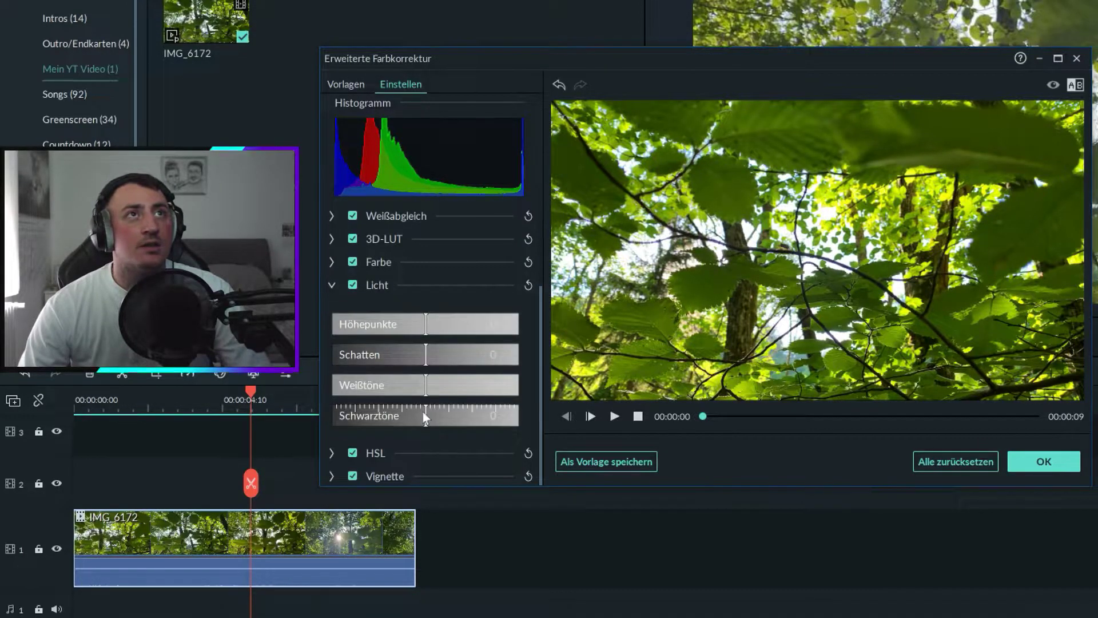
left_click_drag(422, 396, 388, 356)
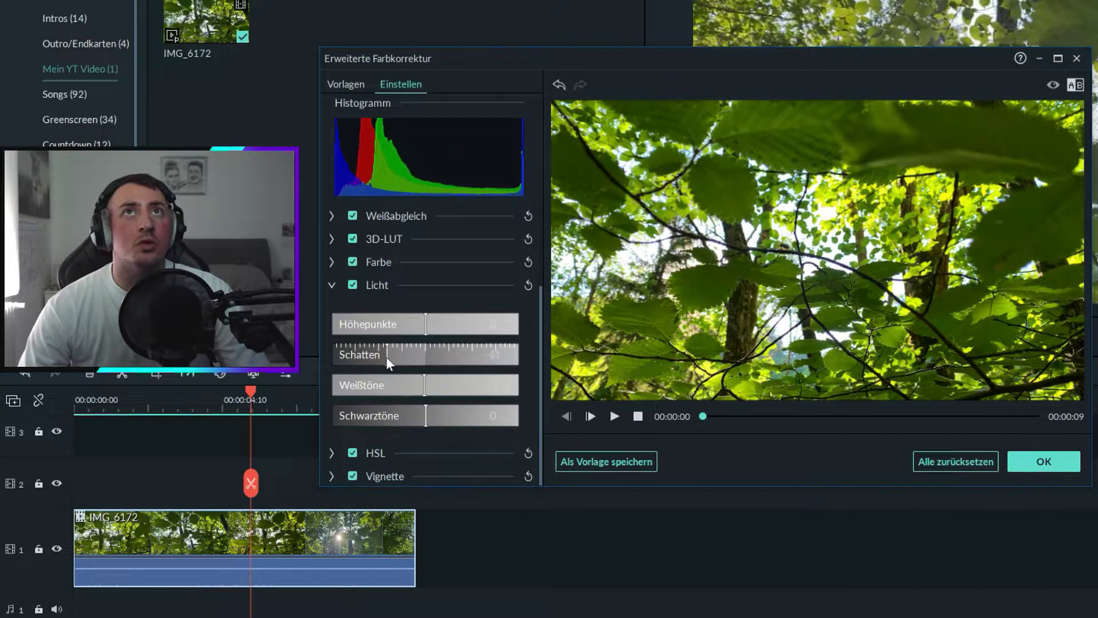
left_click_drag(426, 415, 413, 416)
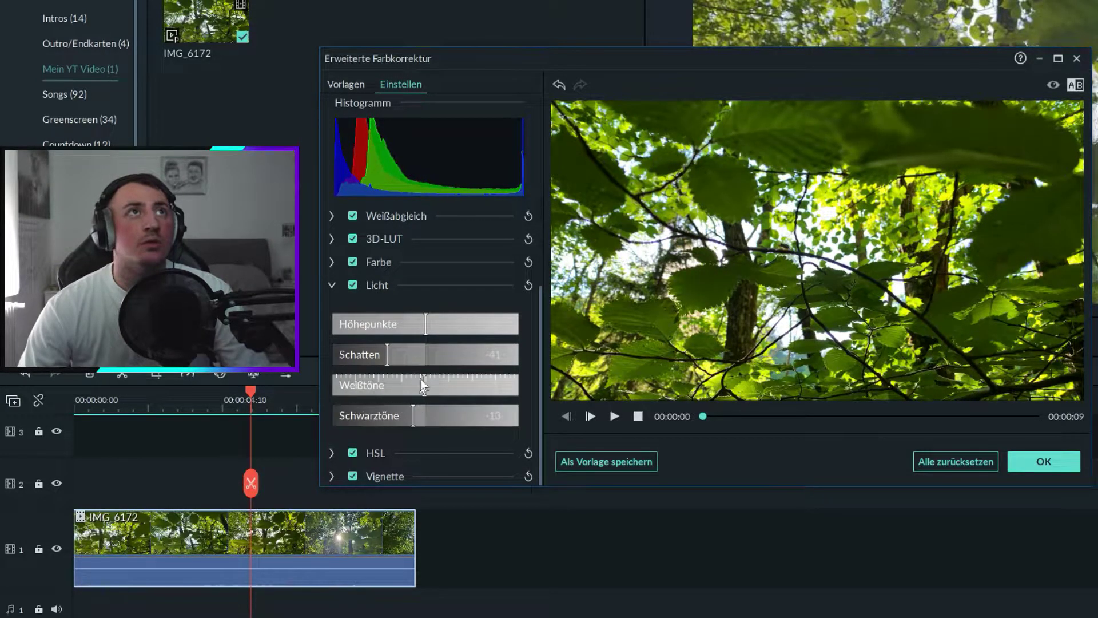
left_click_drag(425, 332, 442, 329)
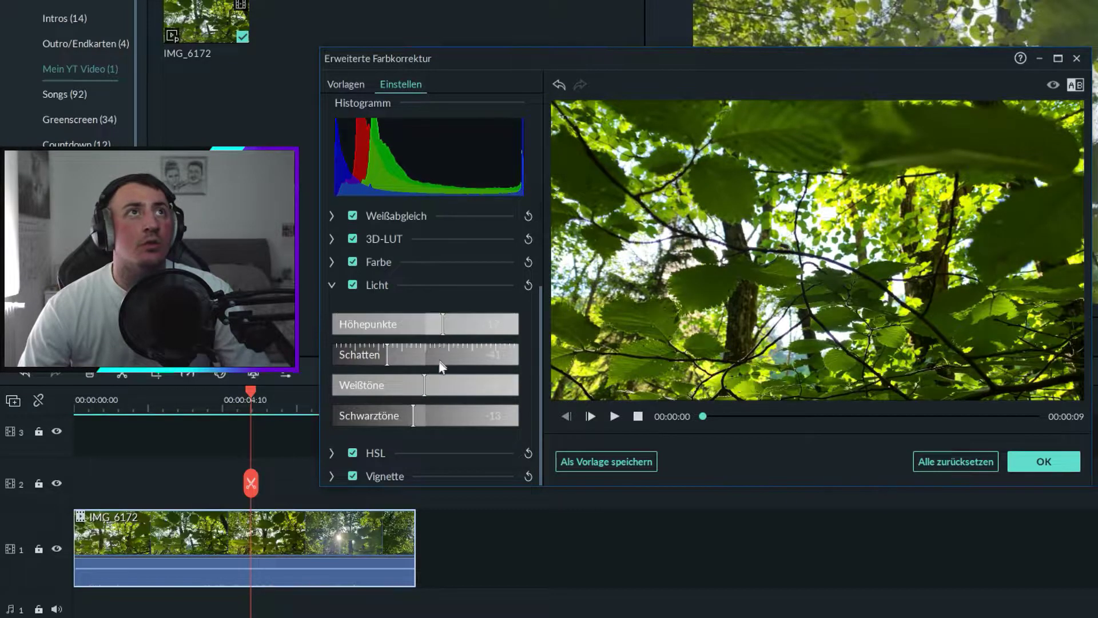
left_click(331, 287)
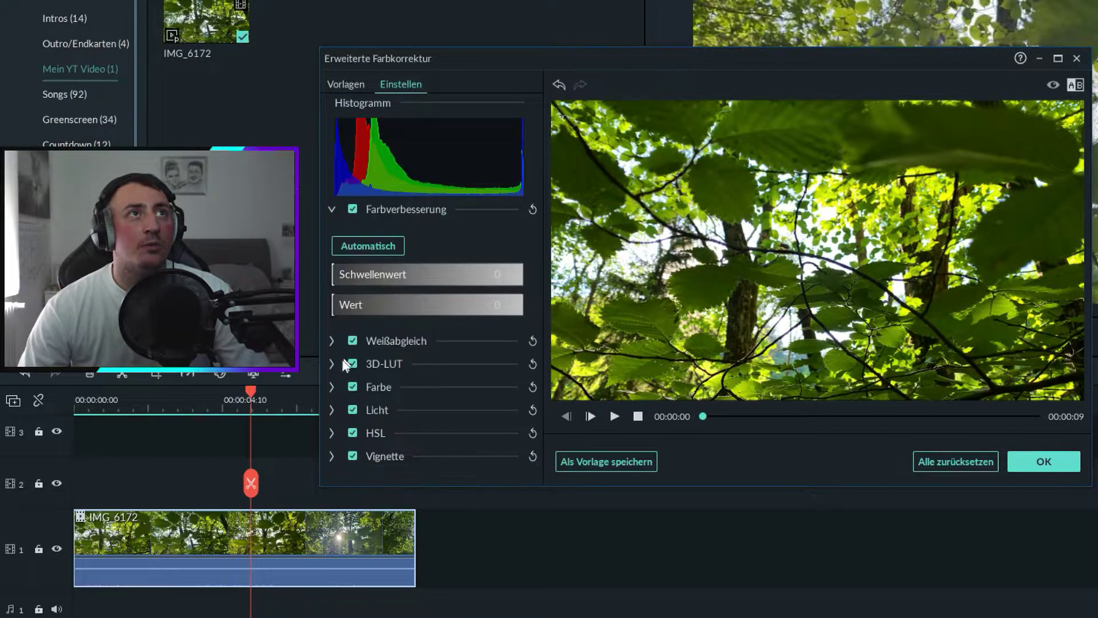
Set the green channel's HSL hue to 30 and saturation to 43, and apply the colour correction
left_click(332, 432)
left_click(478, 368)
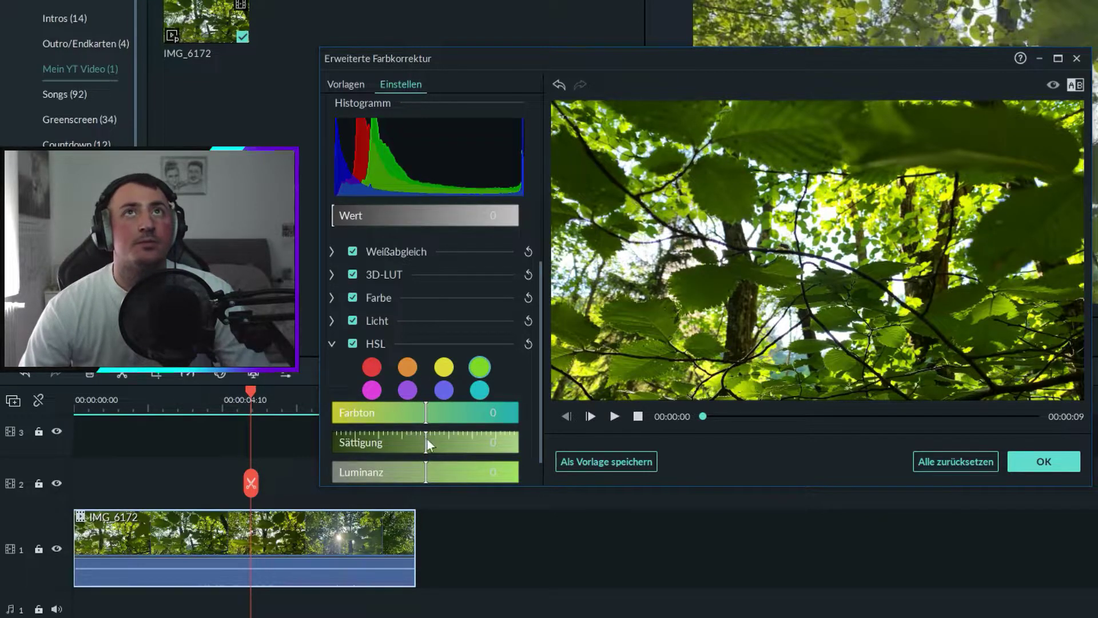
left_click_drag(457, 441, 467, 440)
left_click(464, 419)
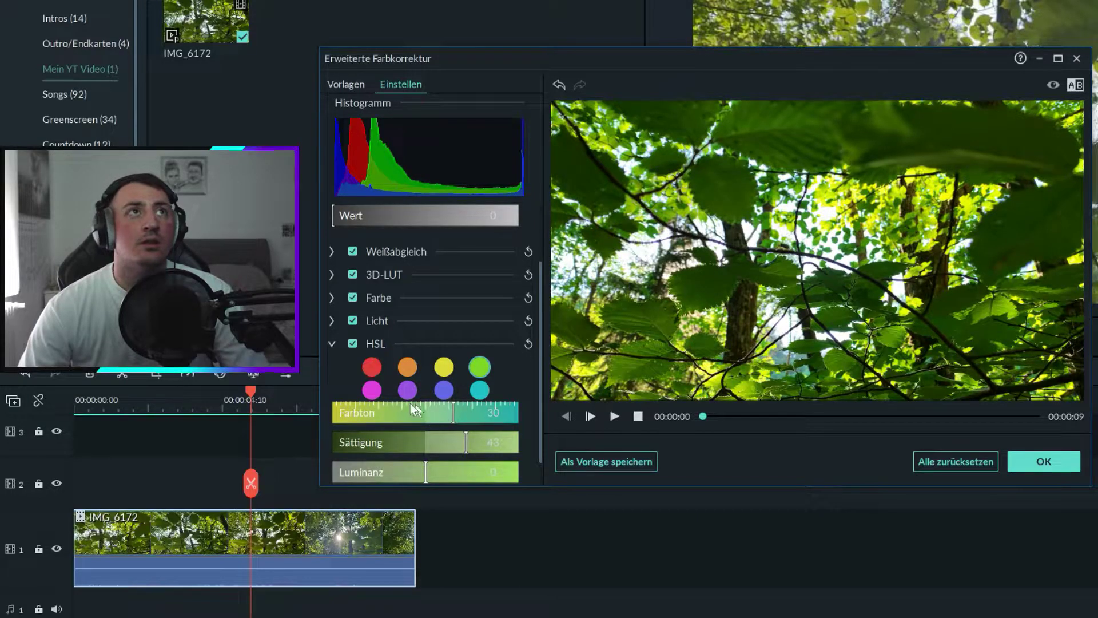
left_click(332, 344)
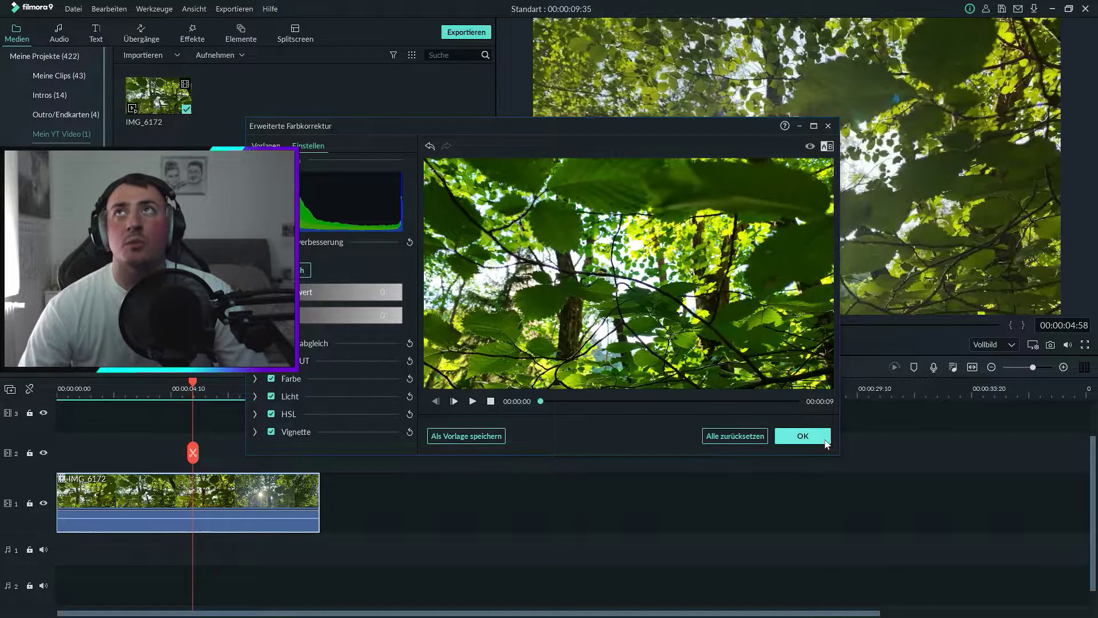
left_click(1044, 461)
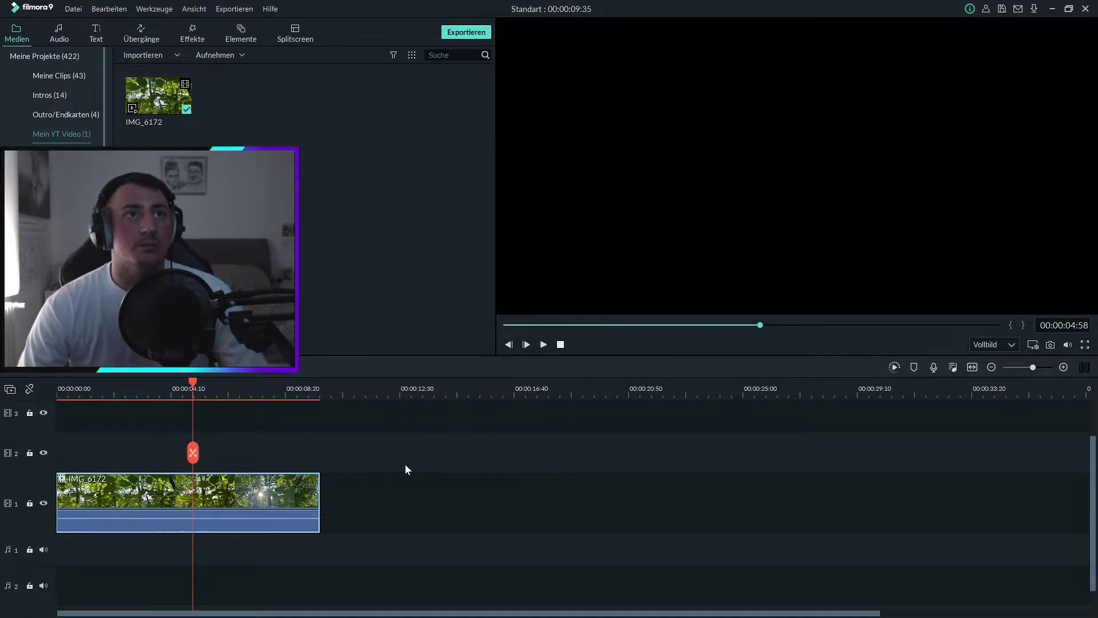
Return the playhead to the start and open the export for the colour-corrected video
left_click(560, 344)
left_click(560, 344)
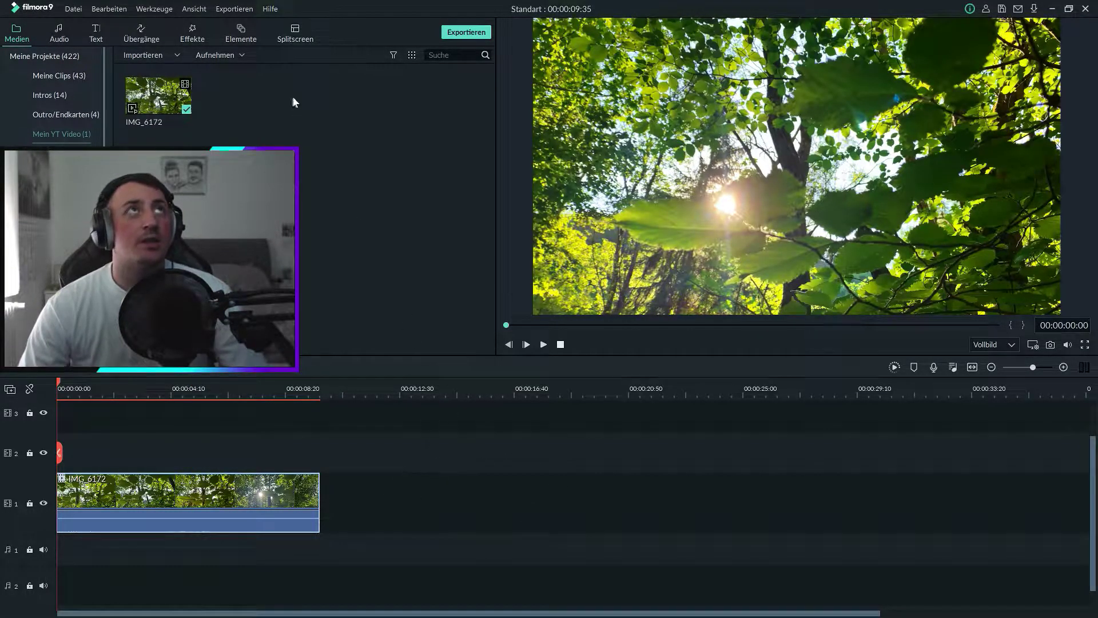
left_click(462, 31)
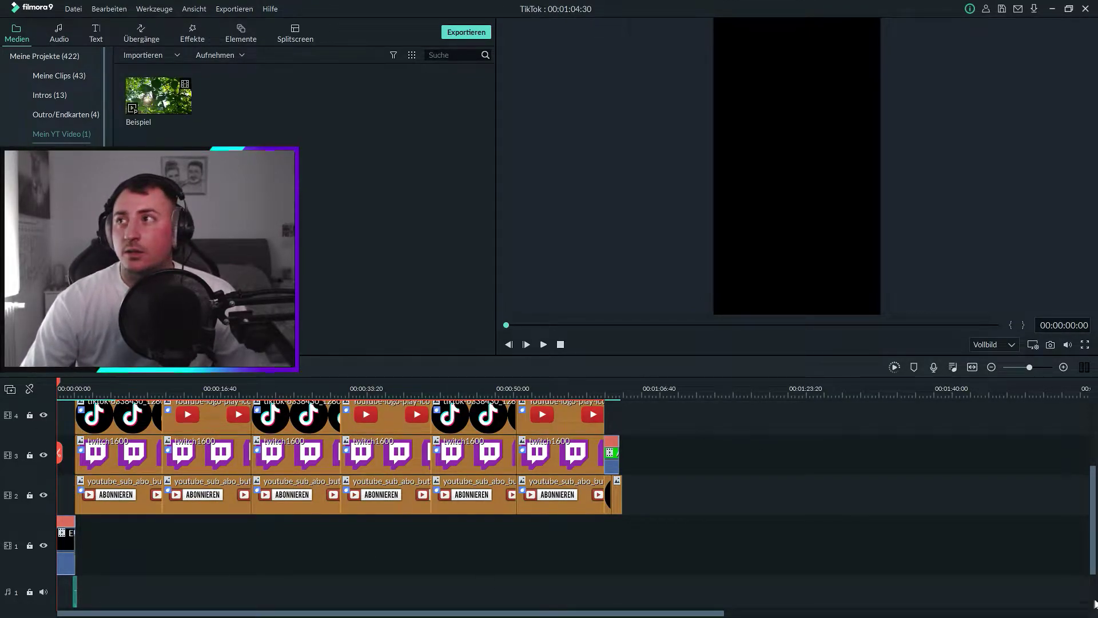
Examine the TikTok project's tracks and its text and logo layout at 00:00:06:58
scroll(1094, 554, "up", 3)
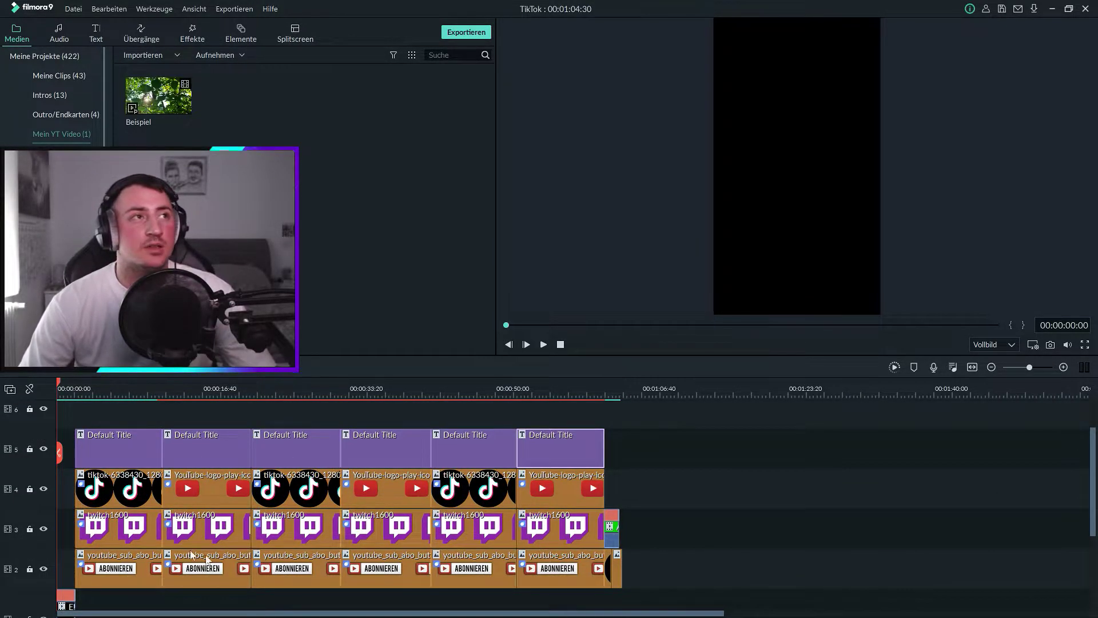
left_click(117, 388)
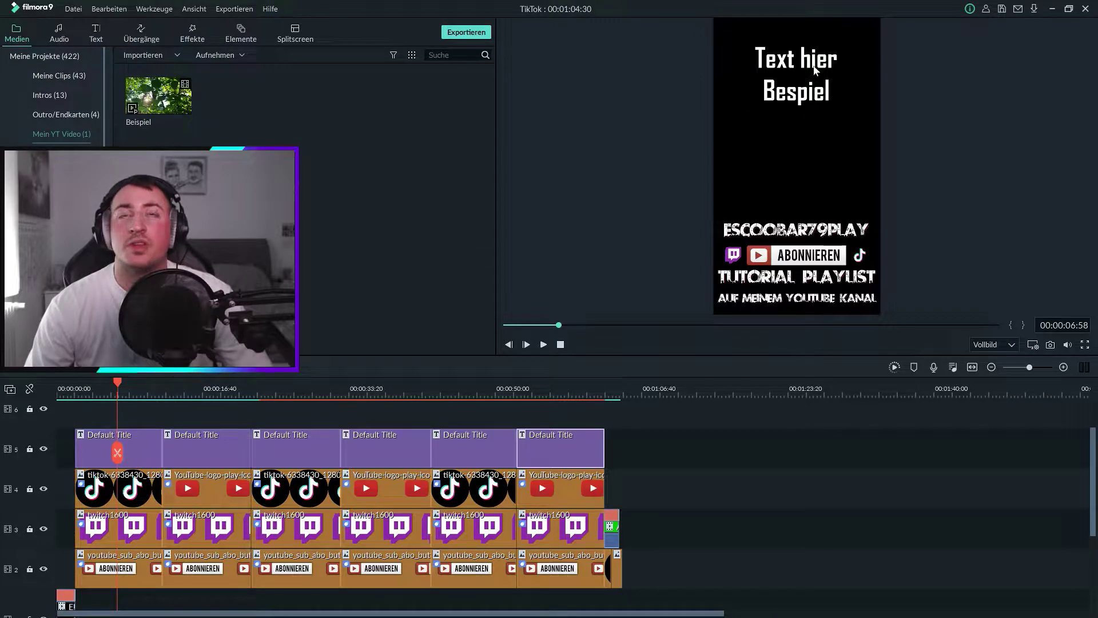
scroll(715, 490, "down", 3)
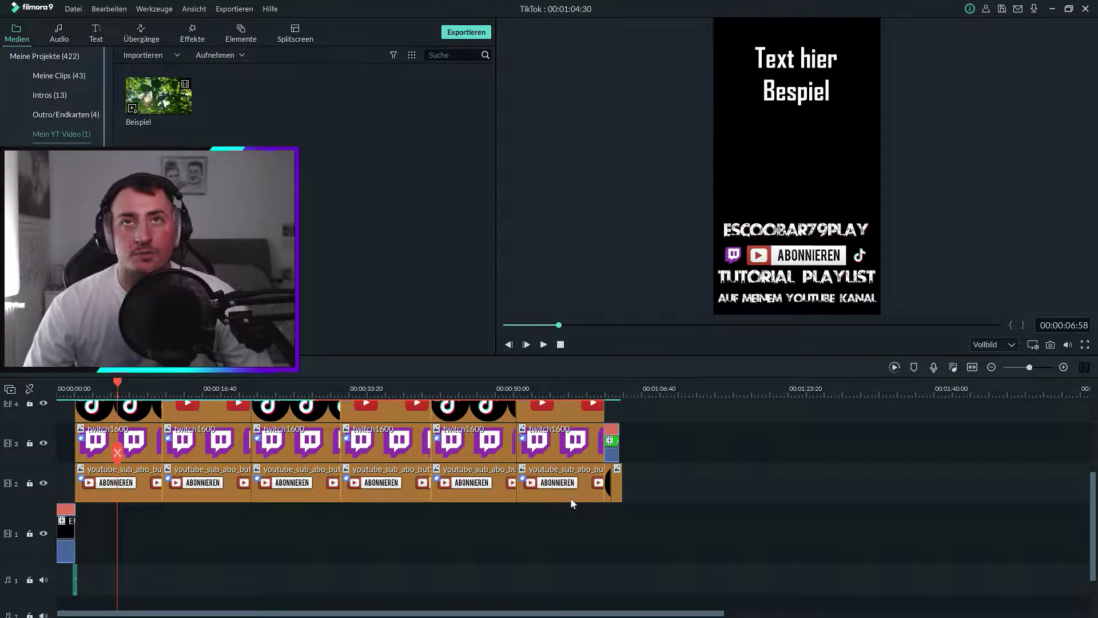
Place the Beispiel clip on video track 6 above the second title and show the frame at 00:00:17:47
key("ctrl+z")
left_click_drag(152, 565, 228, 439)
left_click(211, 392)
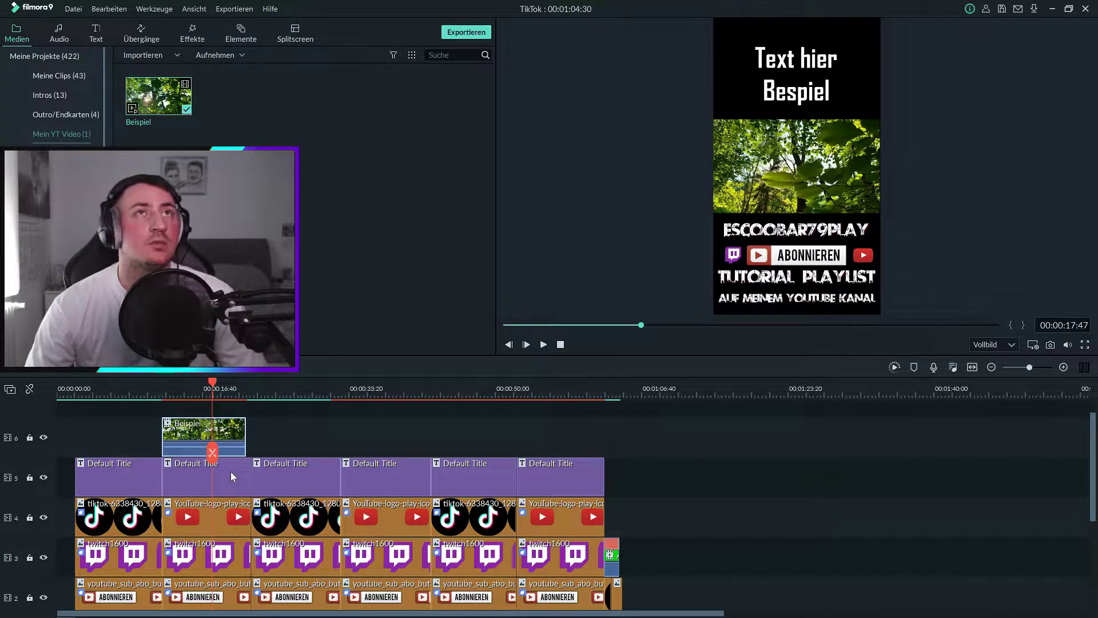
Move the "Text hier Bespiel" text in the second title down to the middle of the frame
double_click(231, 472)
left_click(389, 339)
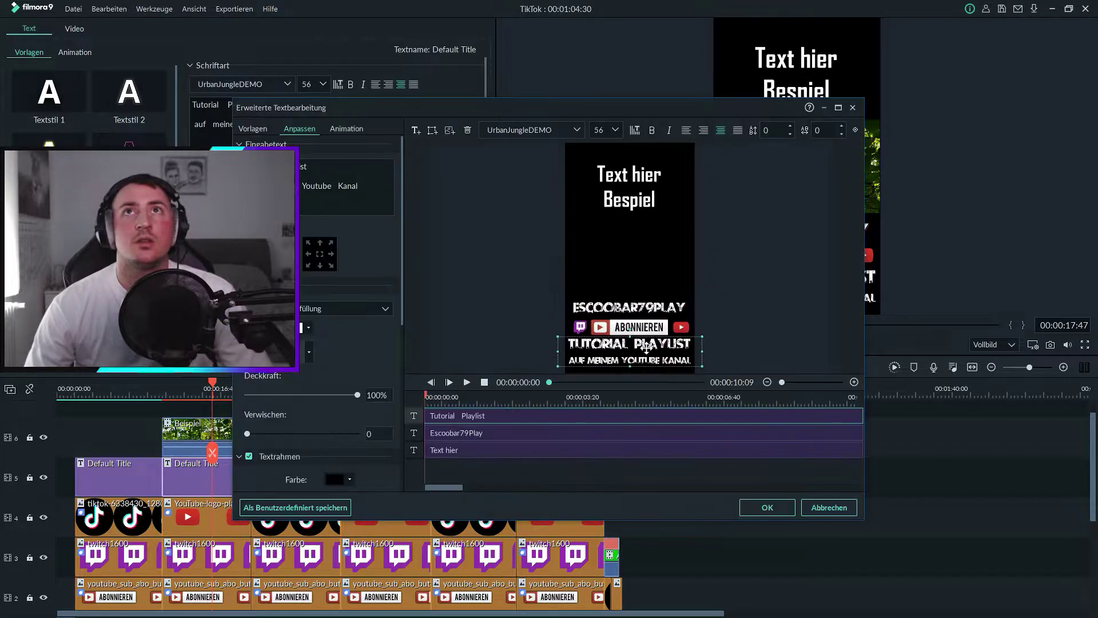
left_click(470, 446)
left_click_drag(616, 186, 619, 246)
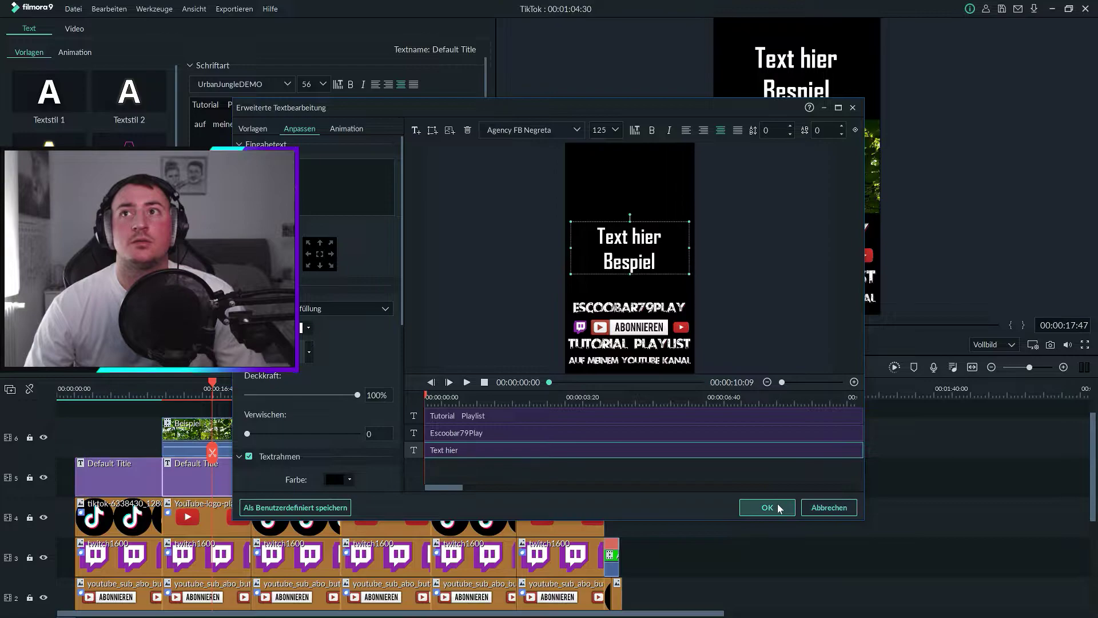
left_click(766, 507)
left_click_drag(212, 443, 198, 443)
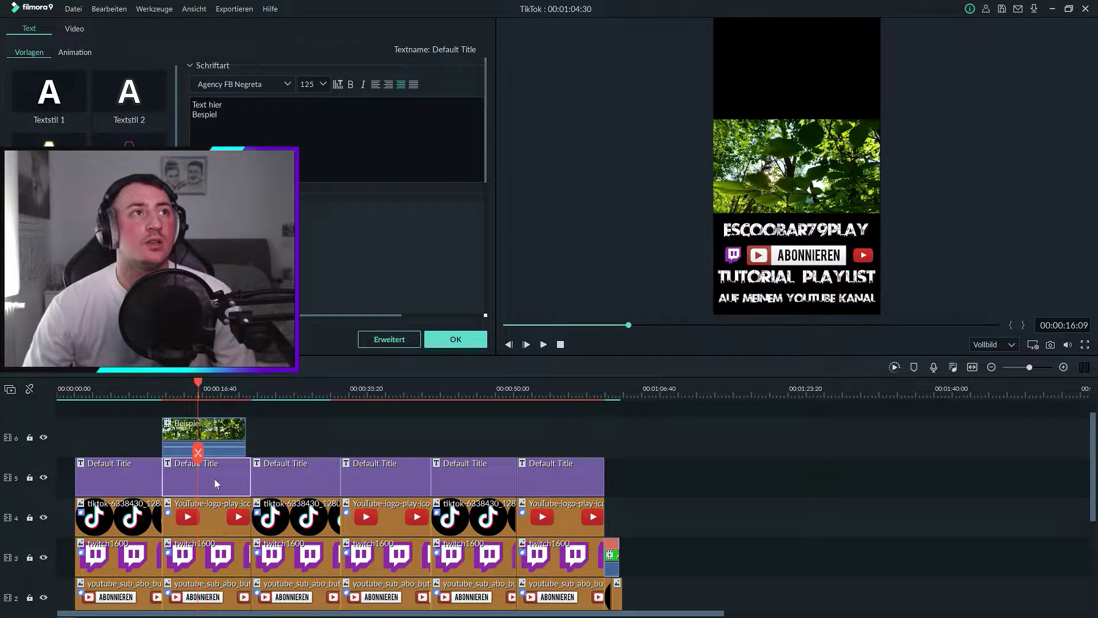
Shift the Beispiel clip aside on track 6 to expose the text, and move it down to video track 1 beneath the title
left_click_drag(245, 444, 316, 438)
scroll(279, 423, "down", 1)
scroll(280, 423, "up", 1)
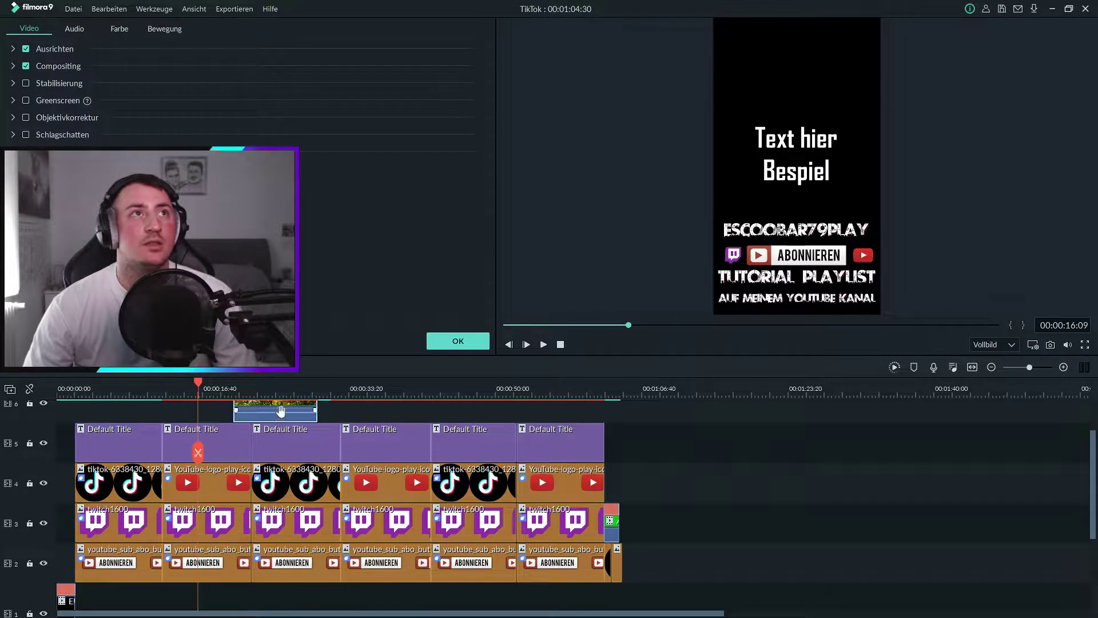
left_click_drag(276, 405, 207, 600)
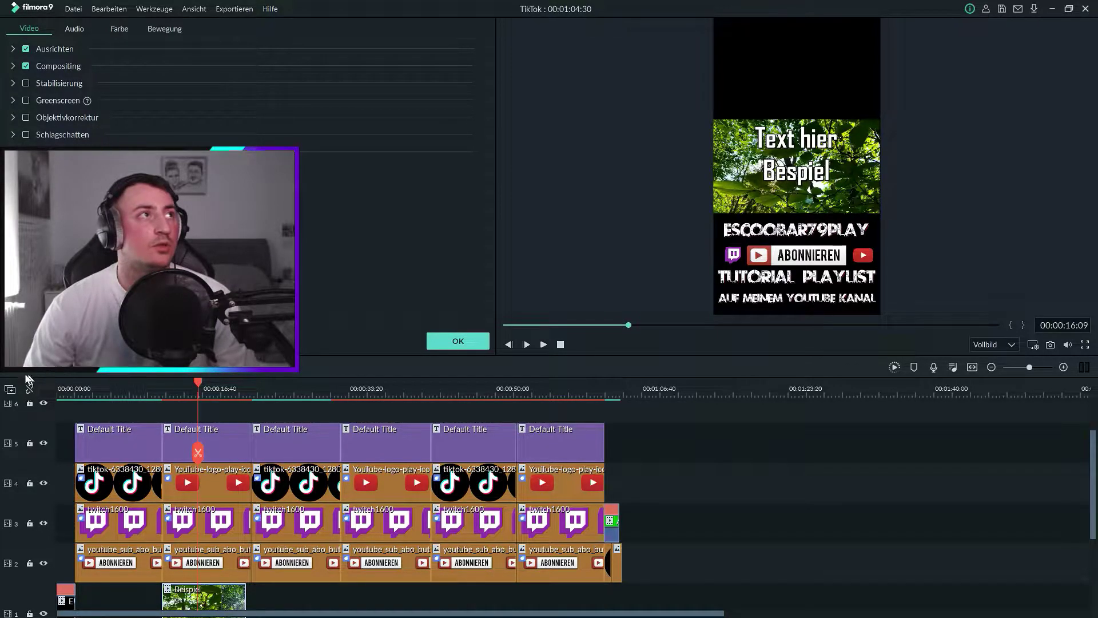
key("ctrl+z")
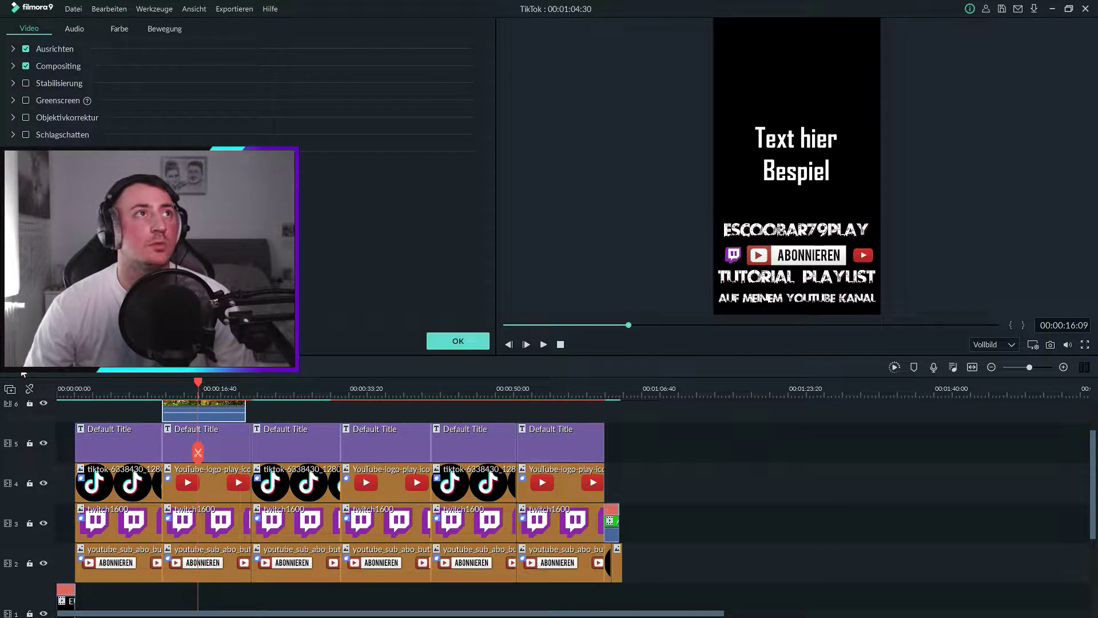
key("ctrl+y")
Move the Beispiel clip on track 1 to start directly after the EP79 intro and play the transition from 00:00:00:25
right_click(405, 540)
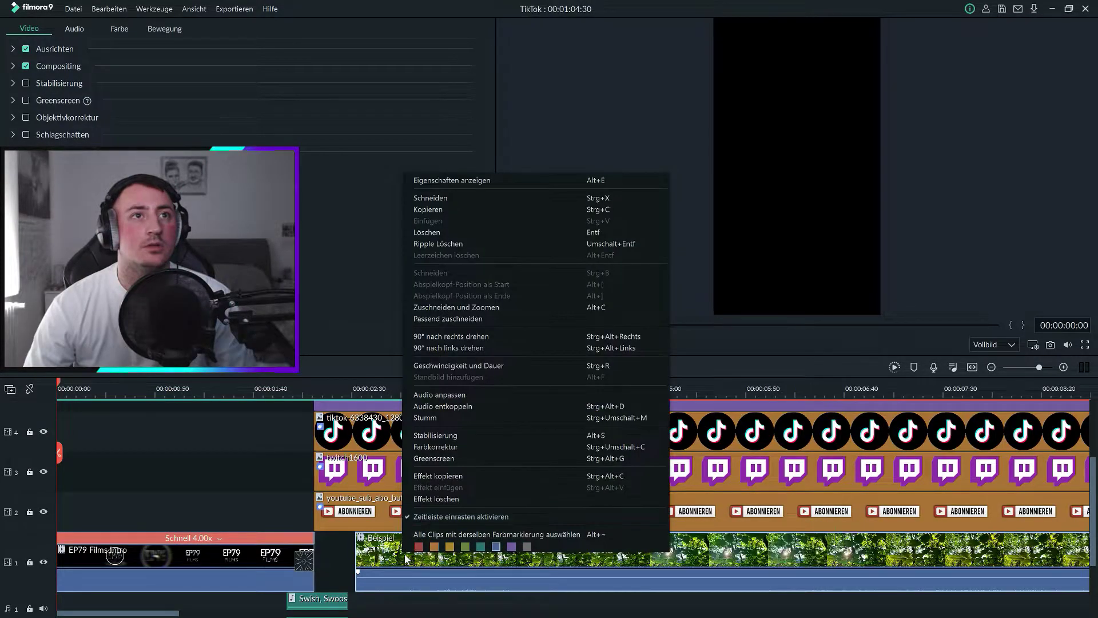
key("Escape")
left_click_drag(377, 559, 336, 555)
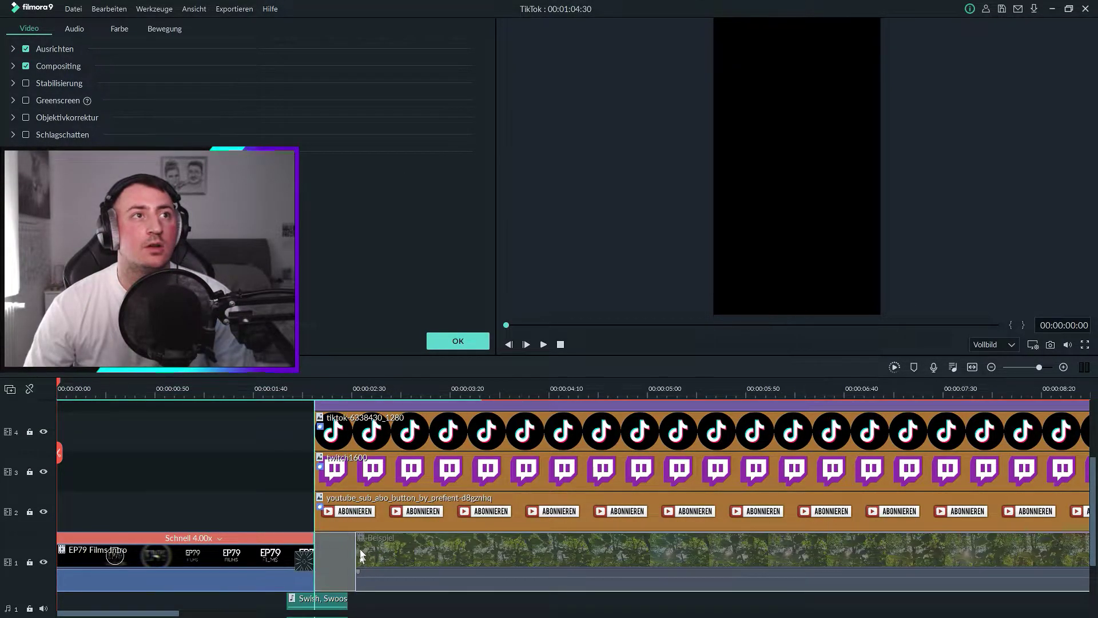
left_click(106, 382)
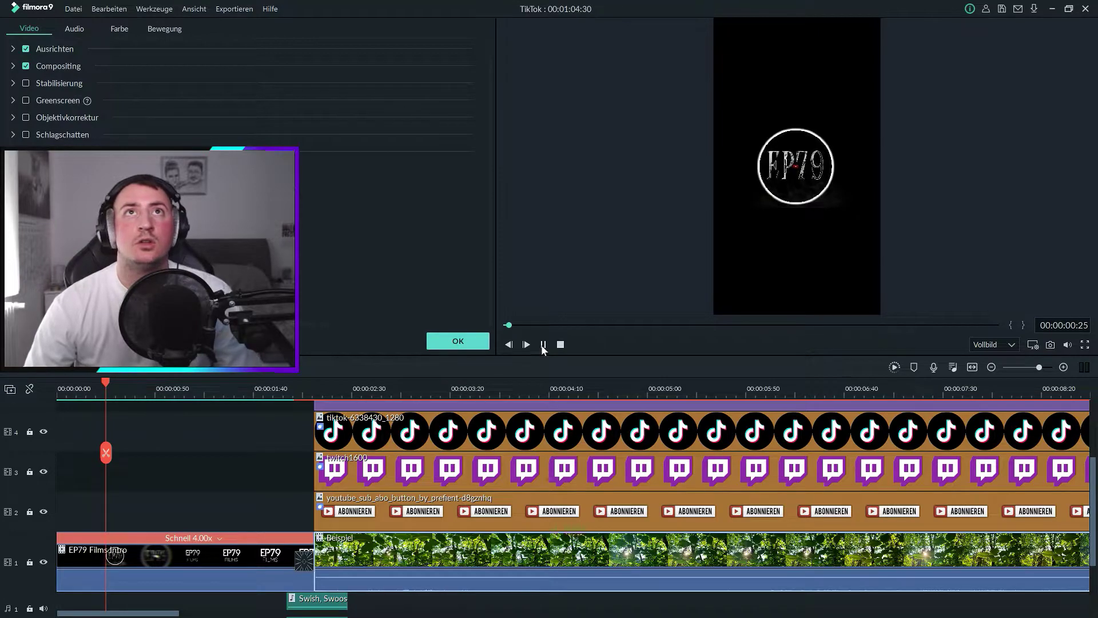
left_click(543, 343)
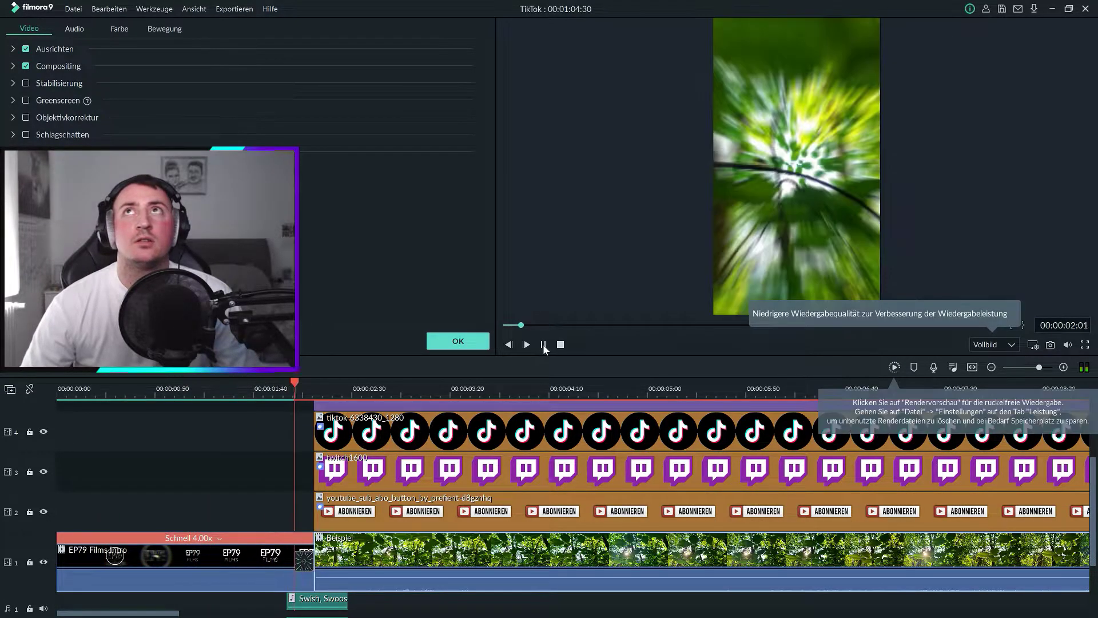
Pause the preview at 00:00:02:43 and open the project settings to review the aspect ratio, resolution and frame rate
left_click(543, 344)
scroll(519, 385, "down", 3)
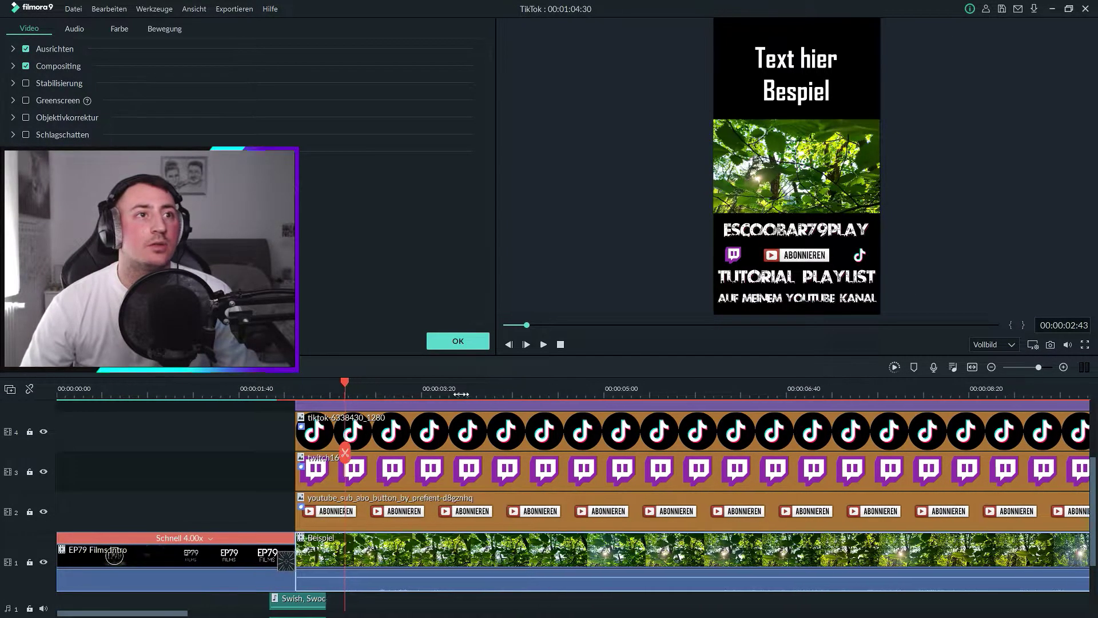
scroll(303, 409, "down", 2)
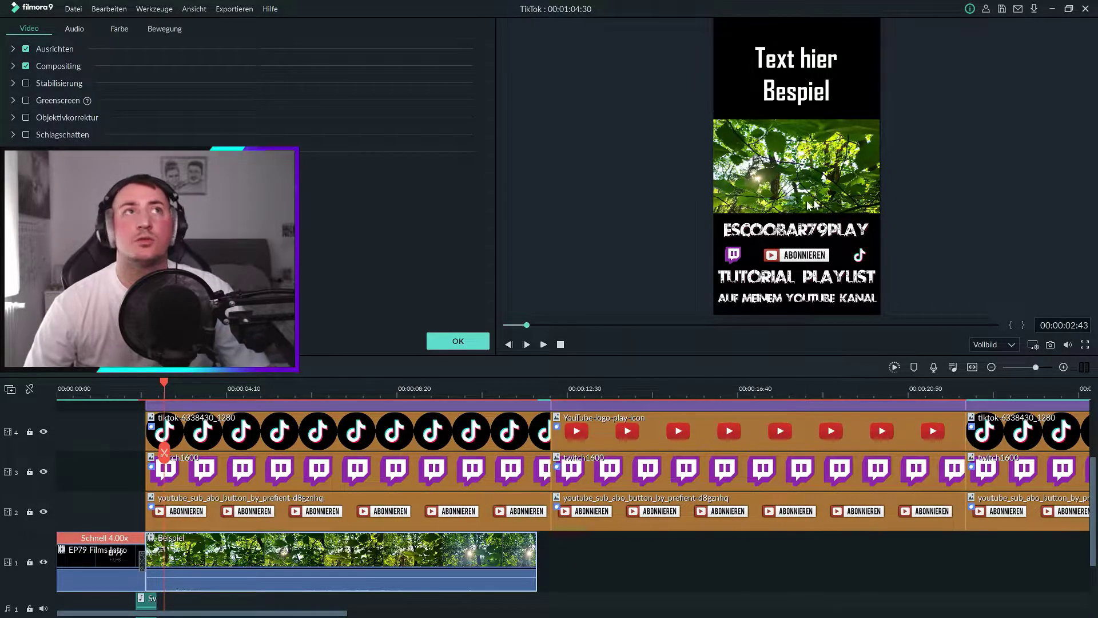
left_click(73, 10)
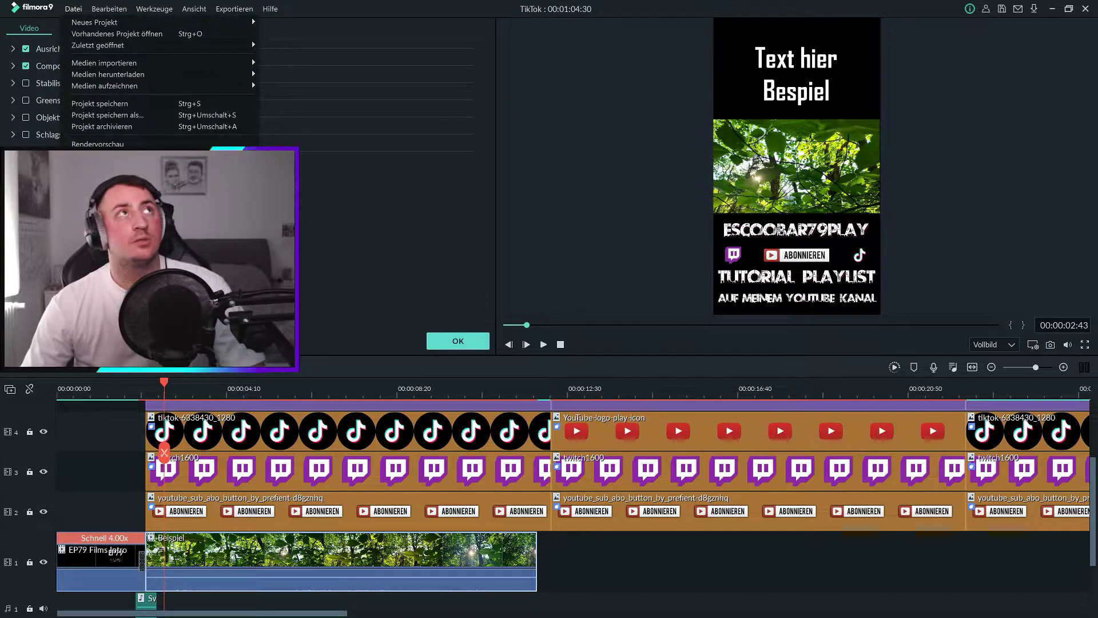
left_click(97, 161)
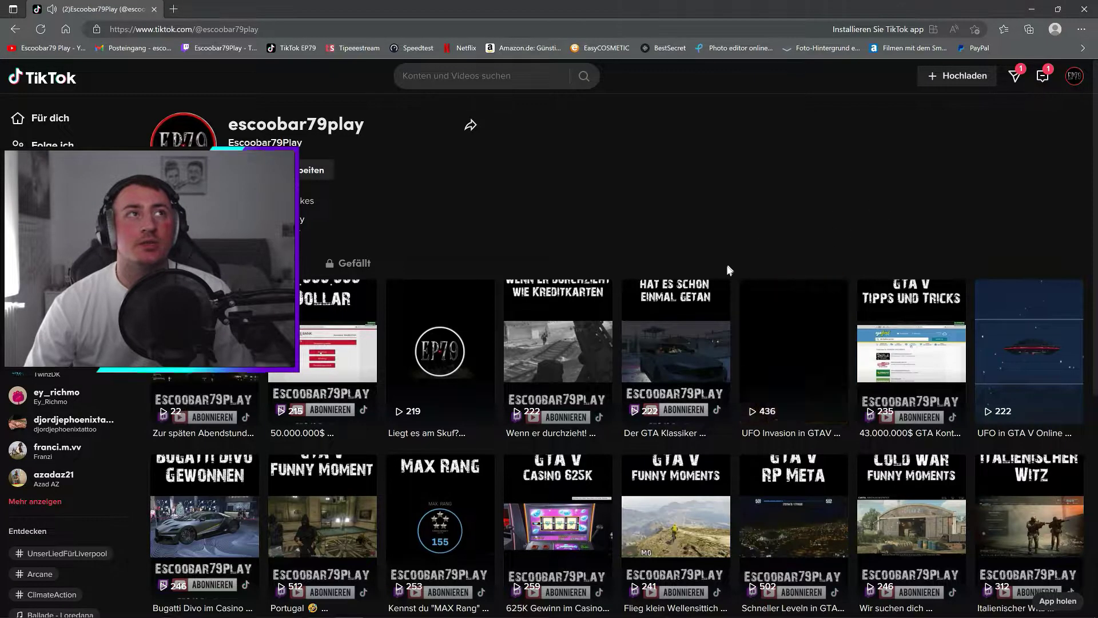
Switch to TikTok in the browser, check the upload page's video requirements, and return to dismiss the project settings without changes
left_click(965, 80)
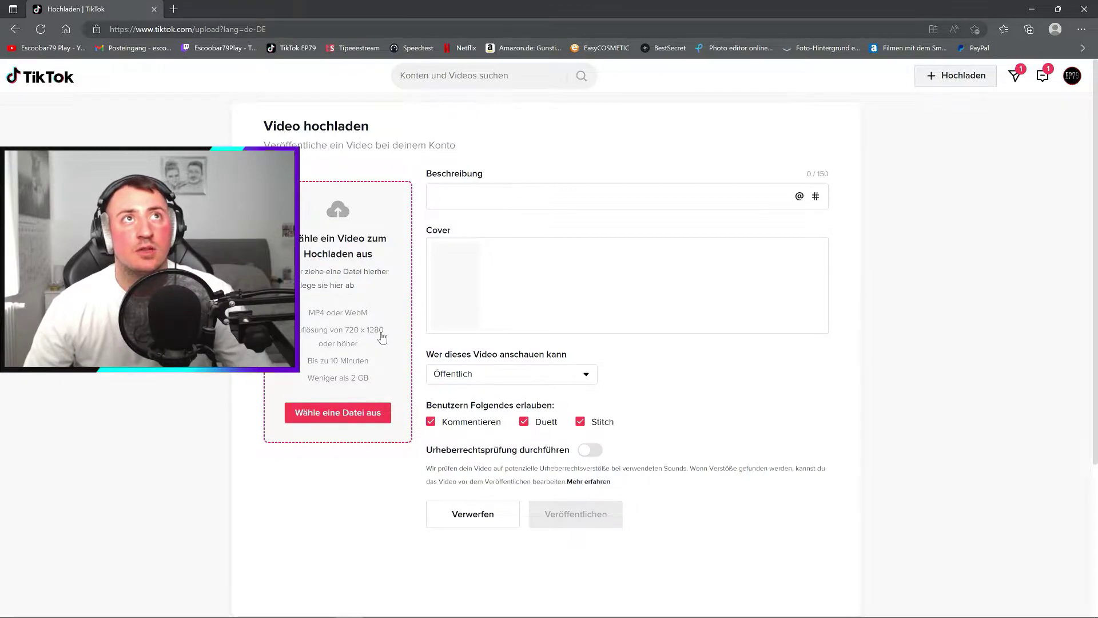
left_click(1084, 10)
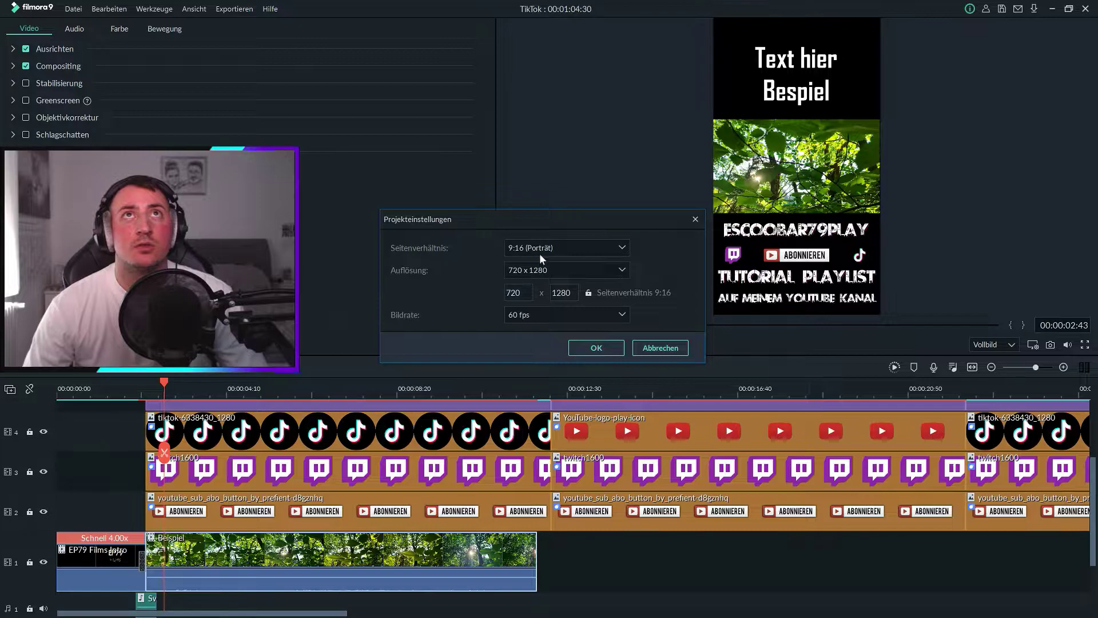
left_click(644, 346)
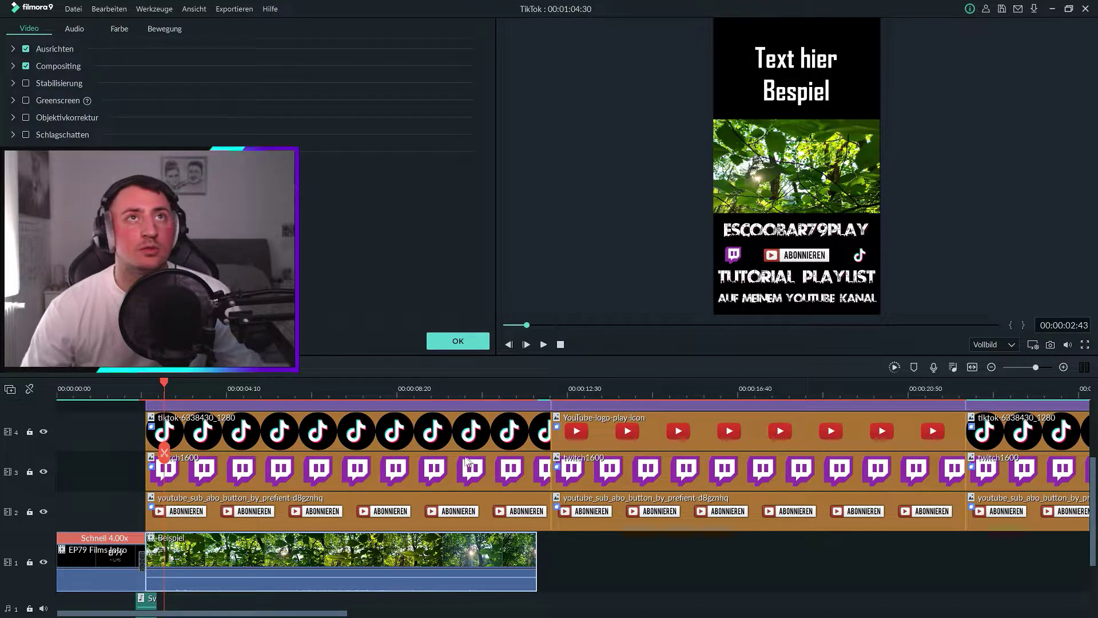
Delete the first block of title and logo clips above the Beispiel clip on video tracks 2 to 5
left_click_drag(525, 384, 288, 379)
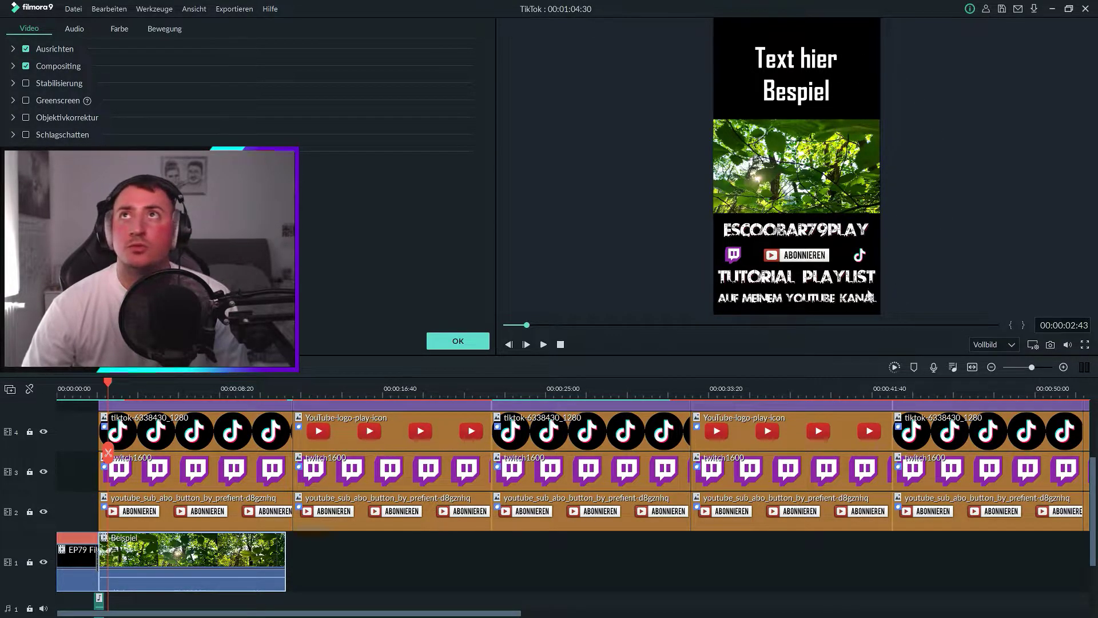
left_click(131, 389)
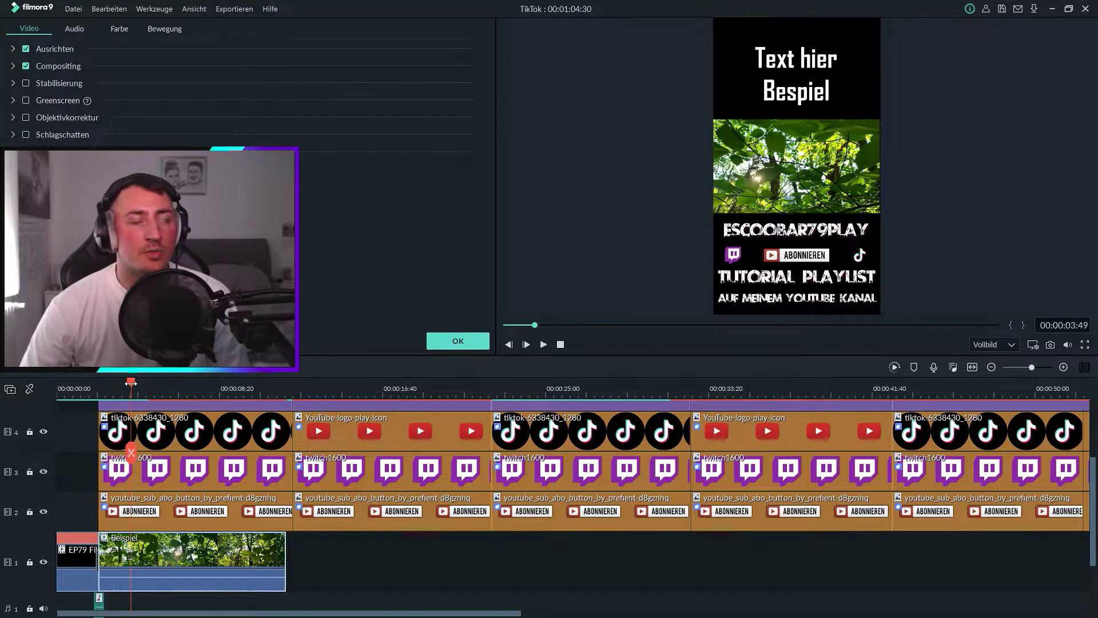
scroll(172, 389, "down", 3)
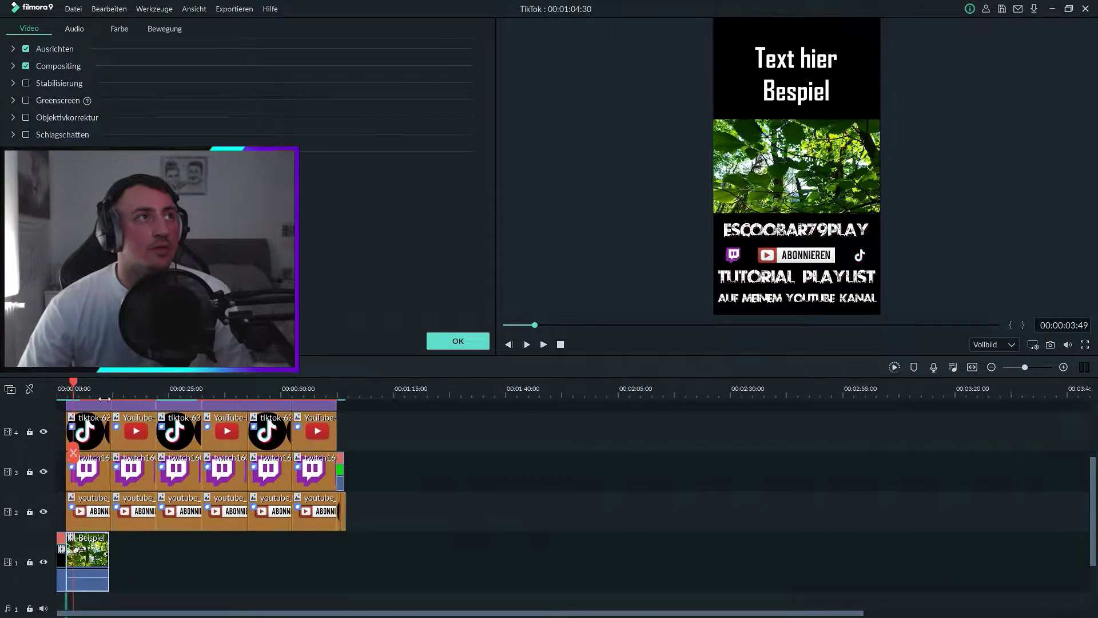
scroll(142, 395, "up", 1)
scroll(180, 451, "up", 1)
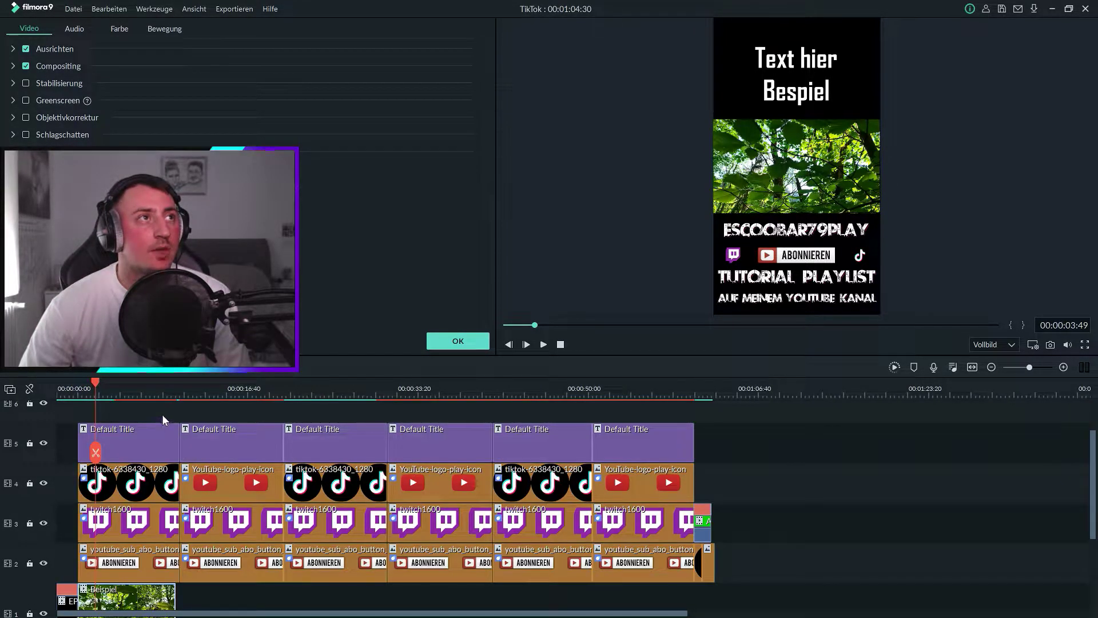
double_click(161, 440)
key("Delete")
Crop the Beispiel clip on track 1 to a 9:16 aspect ratio so it fills the vertical frame
double_click(150, 595)
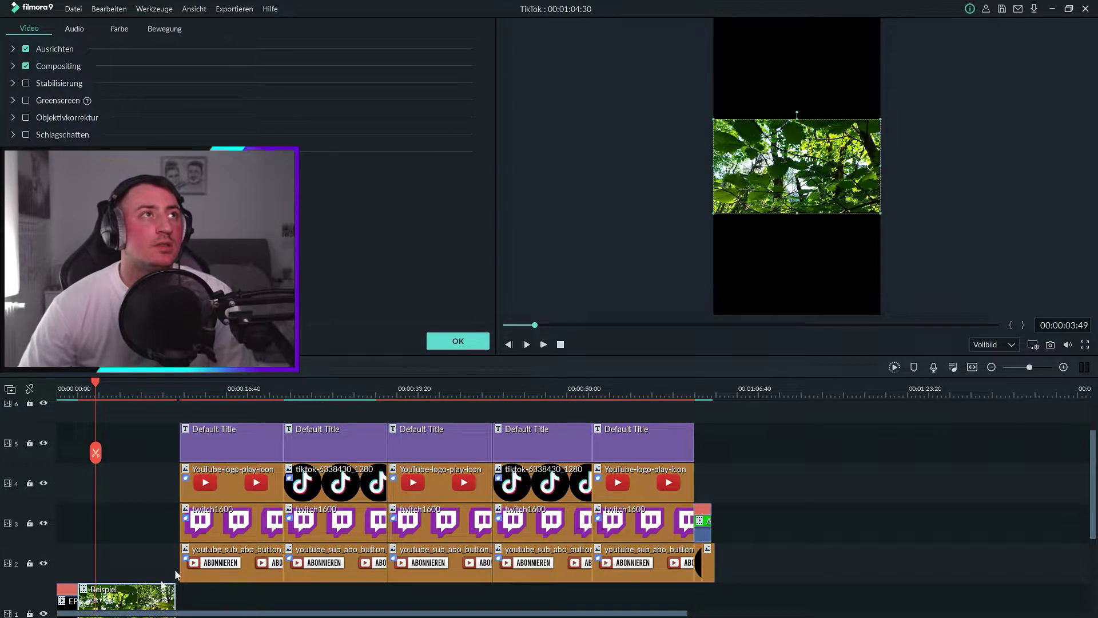
key("alt+c")
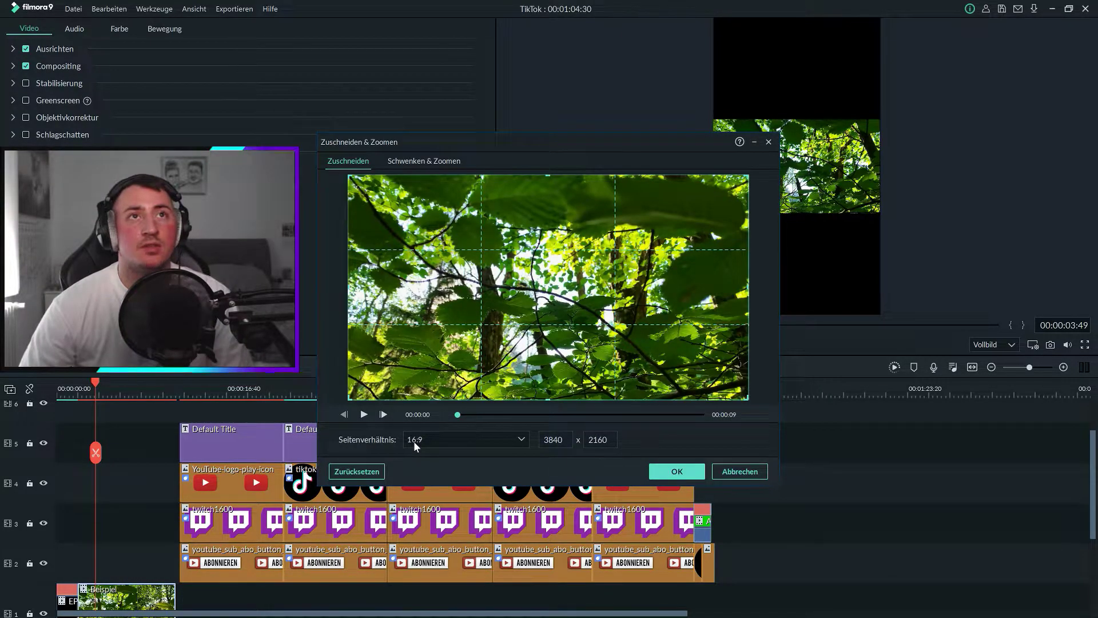
left_click(413, 441)
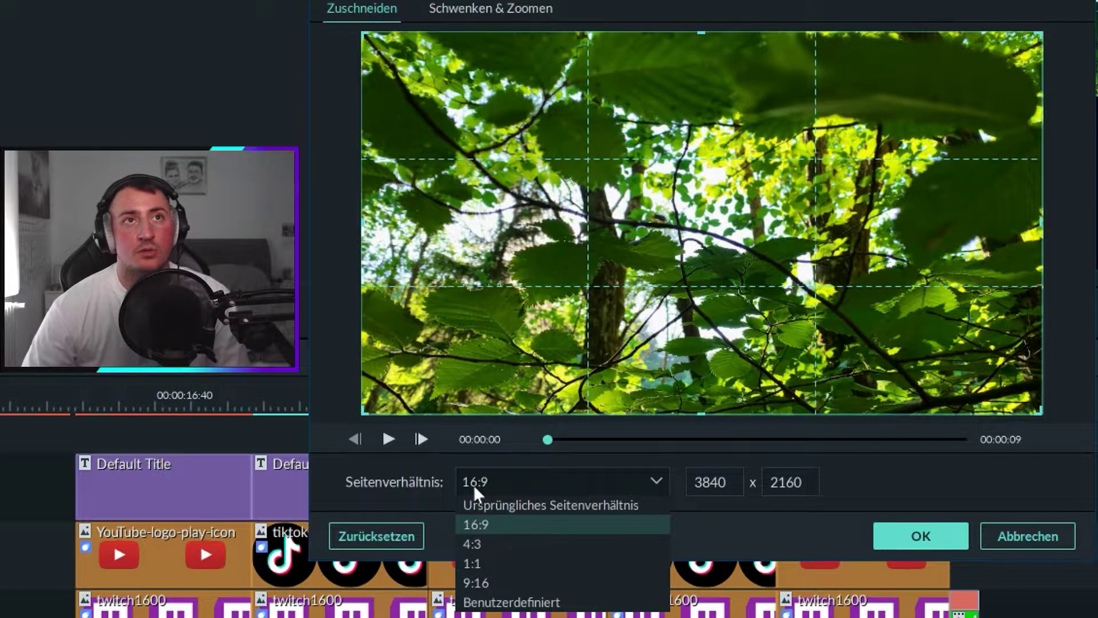
left_click(494, 581)
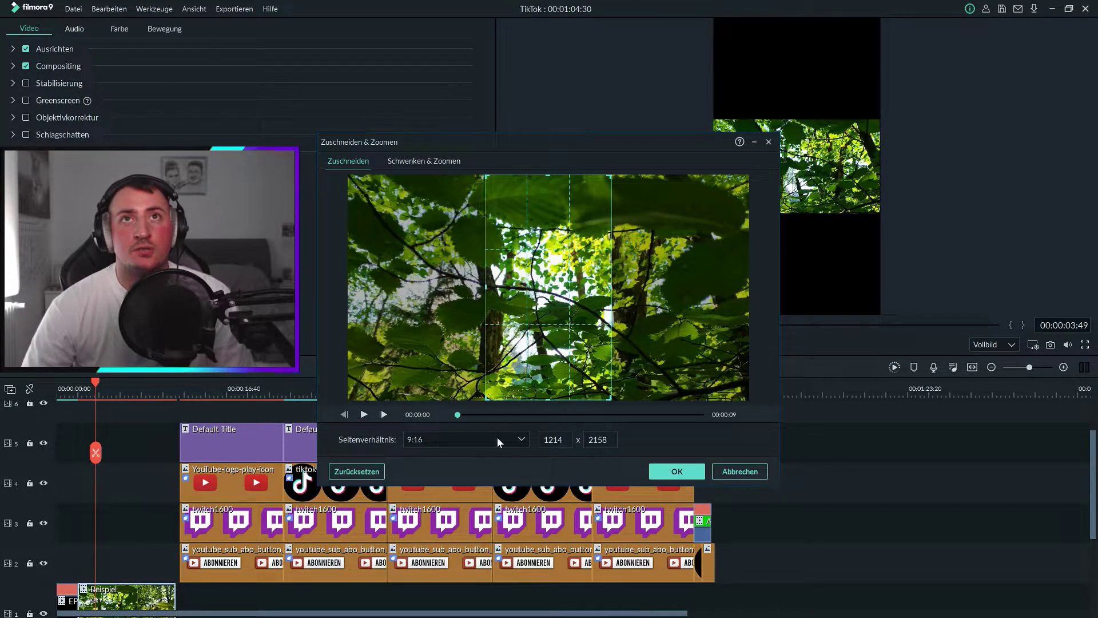
left_click(669, 472)
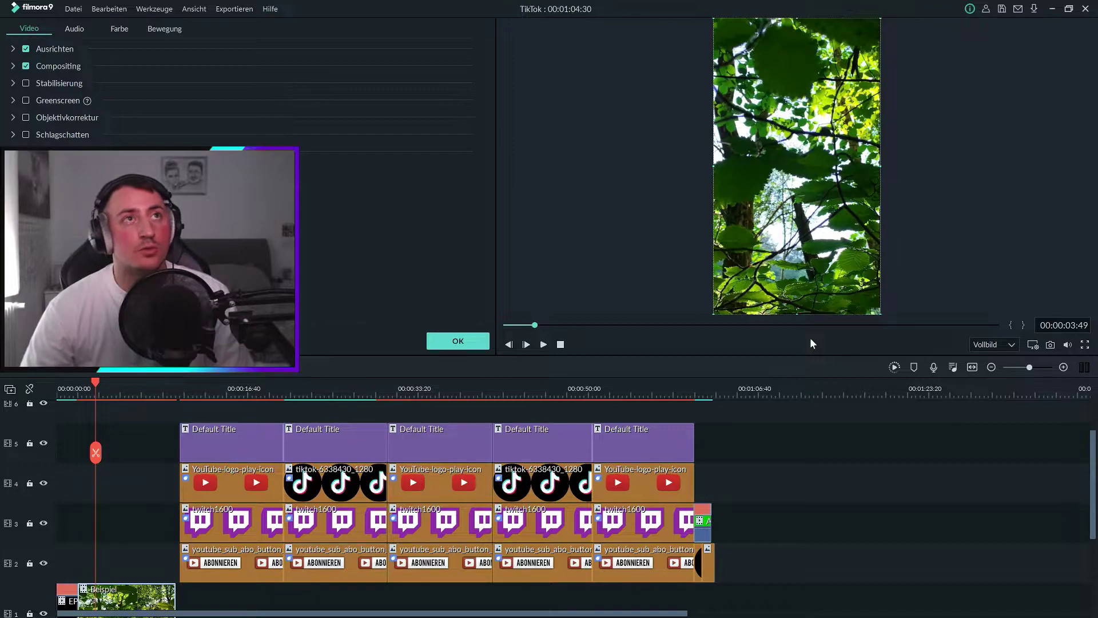
Play the cropped Beispiel clip from 00:00:03:49 to its end, stop playback, and show the frame at 00:00:06:13
scroll(394, 373, "down", 1)
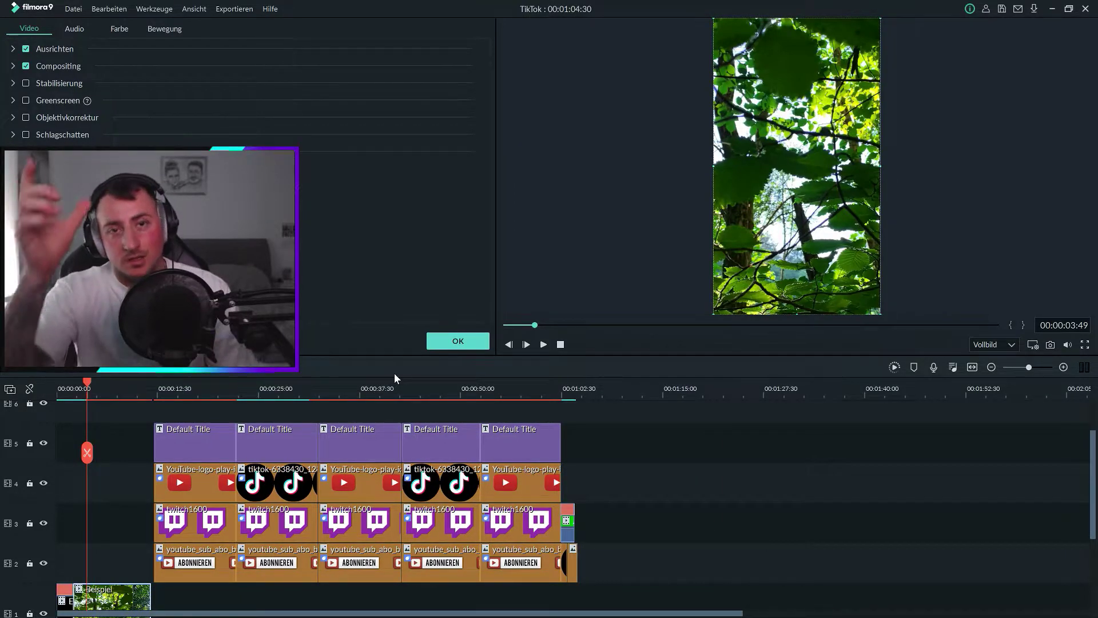
key("space")
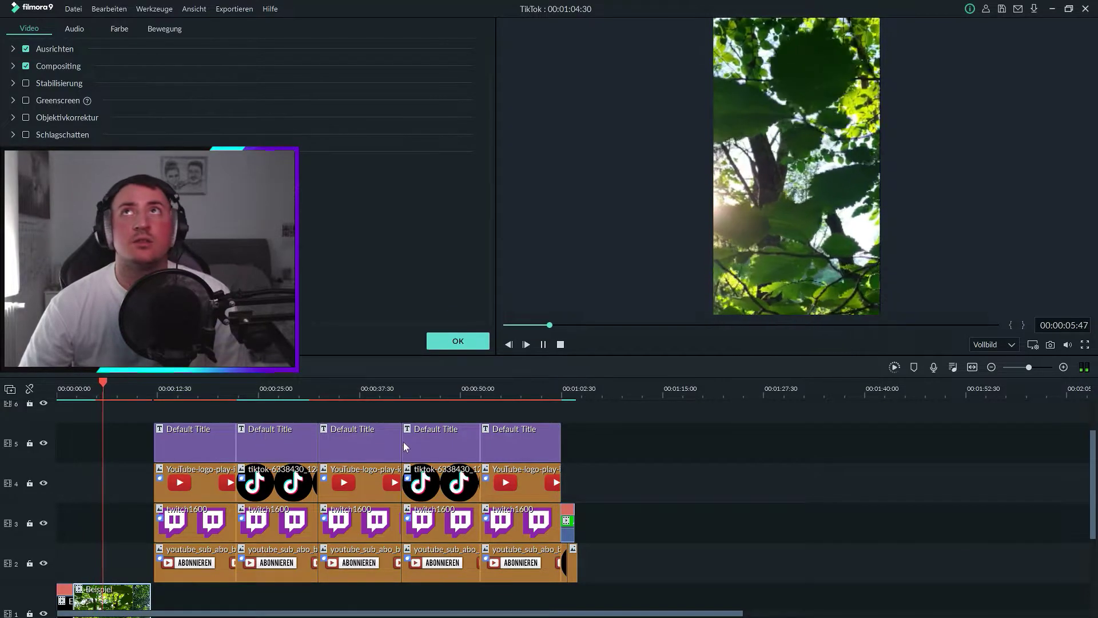
scroll(403, 441, "down", 1)
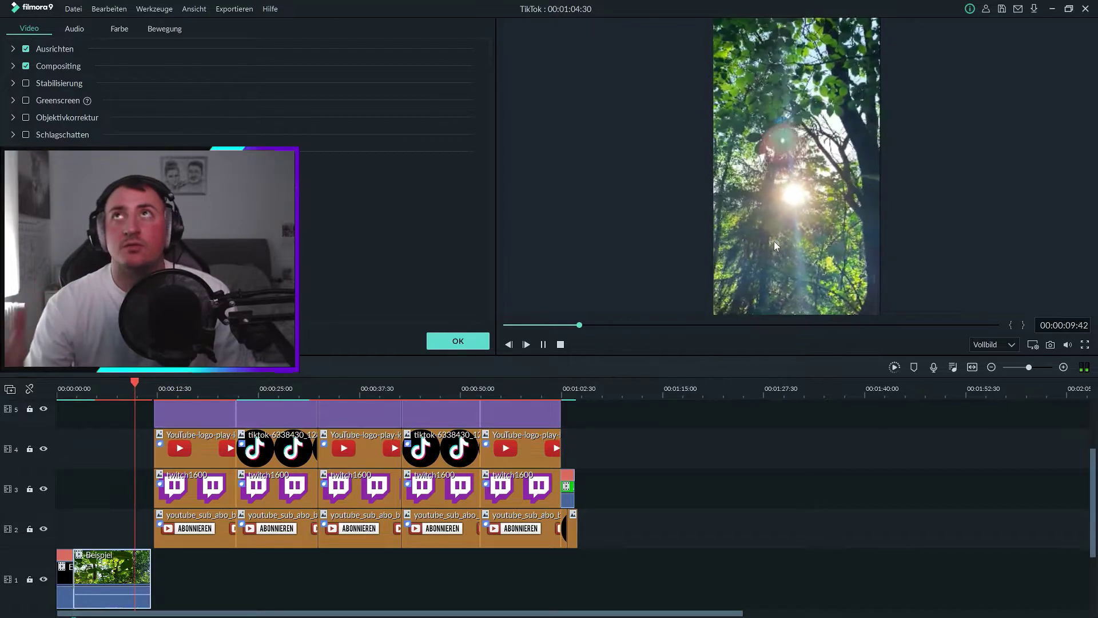
key("space")
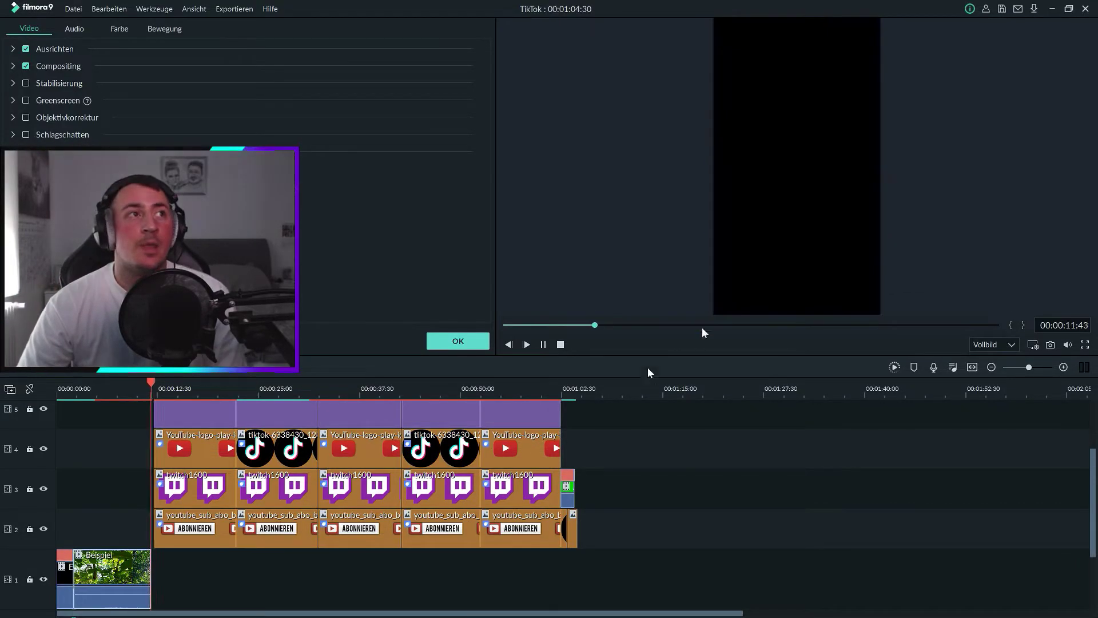
left_click(561, 345)
scroll(430, 411, "down", 2)
left_click(106, 394)
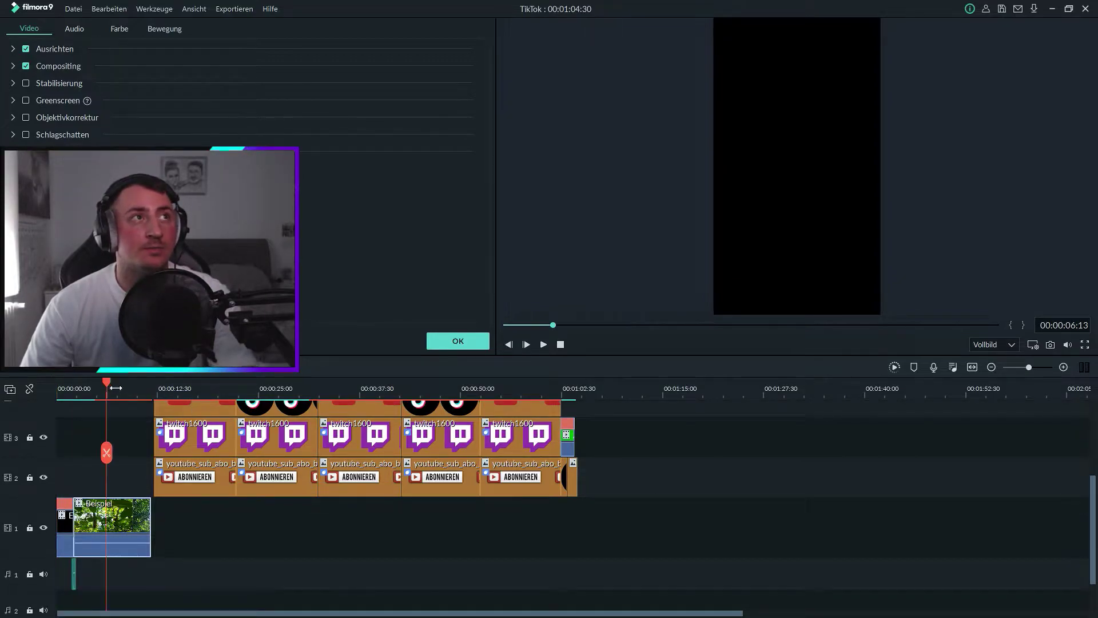
scroll(229, 435, "down", 1)
scroll(238, 441, "up", 2)
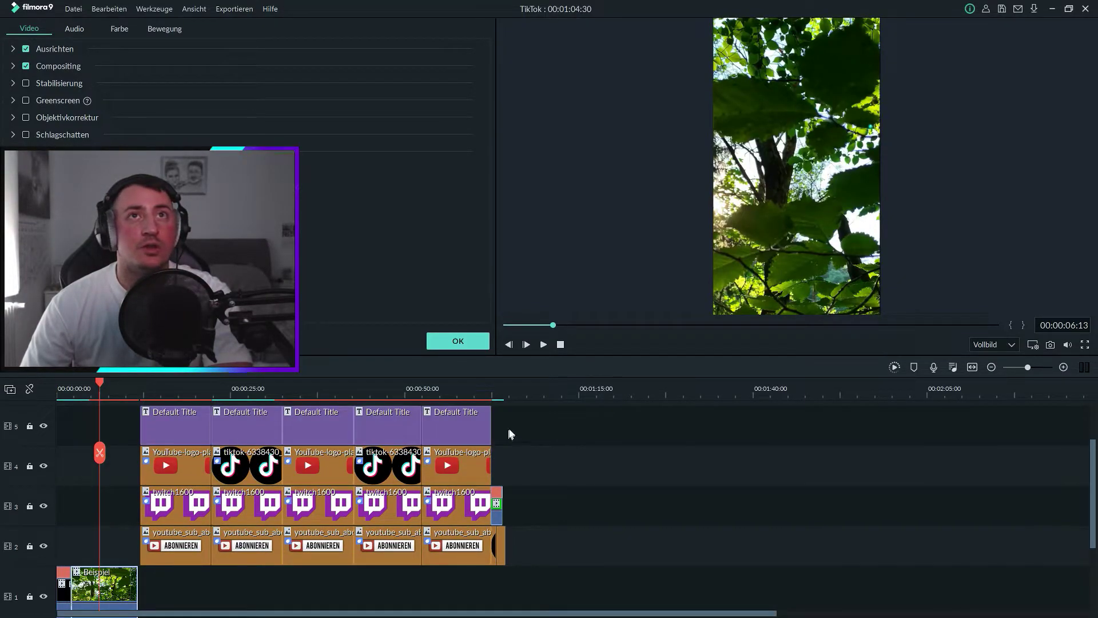
Delete all remaining title and logo blocks on tracks 2 to 5, and move the outro clips directly after the Beispiel clip on tracks 1 and 2
left_click(159, 422)
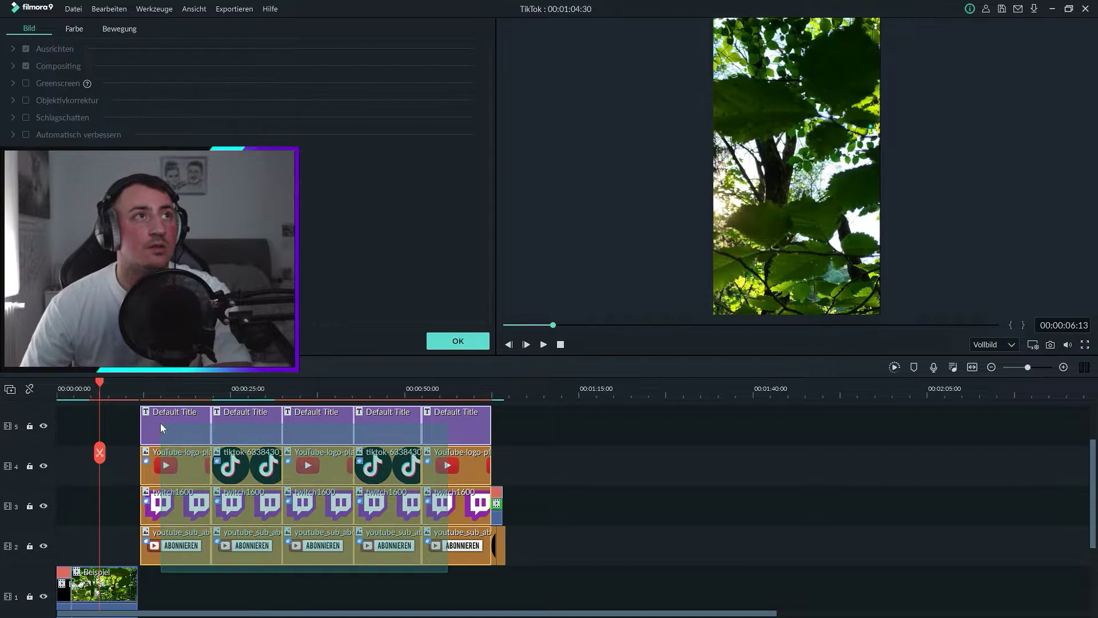
key("Delete")
left_click_drag(498, 493, 144, 538)
Preview the outro with the TikTok logo, EP79 logo and like animation, and return the playhead to the project start
left_click(127, 391)
key("space")
left_click_drag(141, 391, 247, 392)
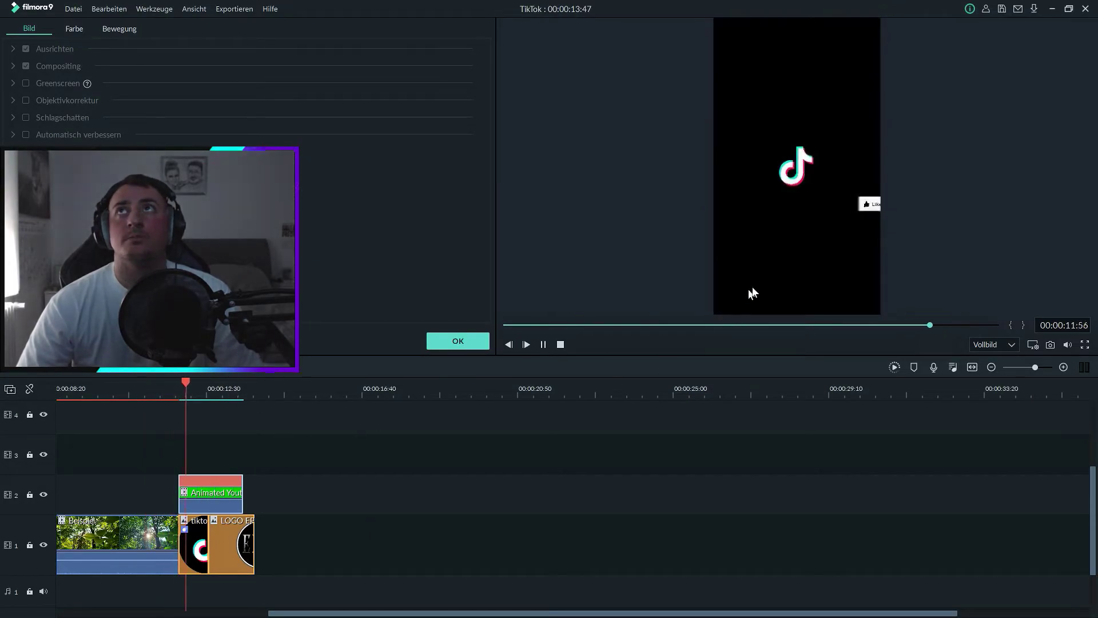
left_click(232, 392)
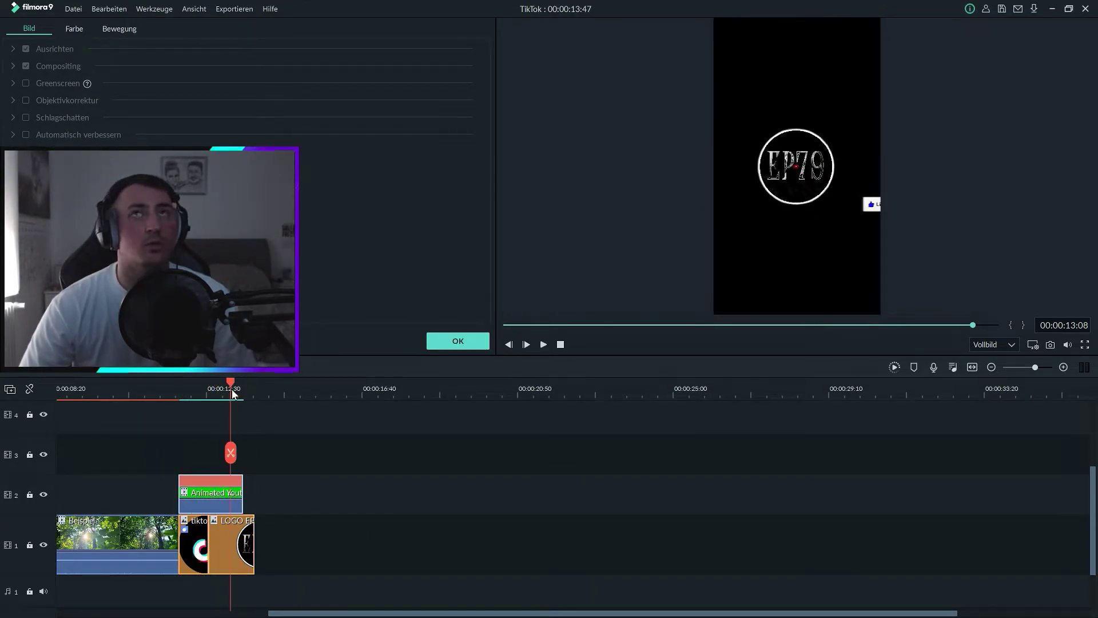
left_click(207, 390)
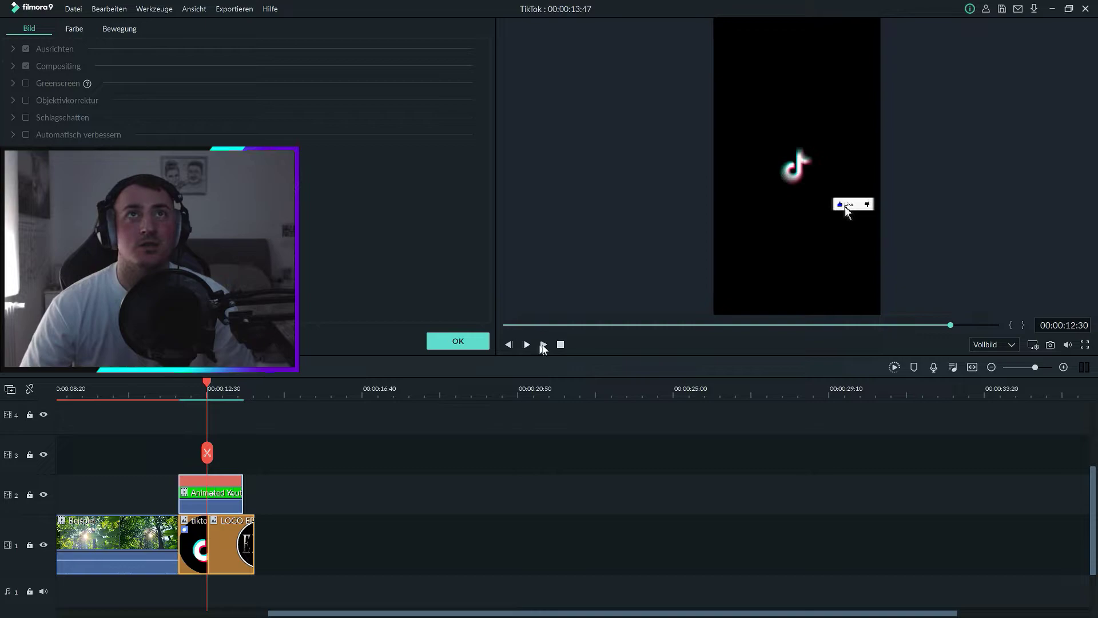
left_click(560, 344)
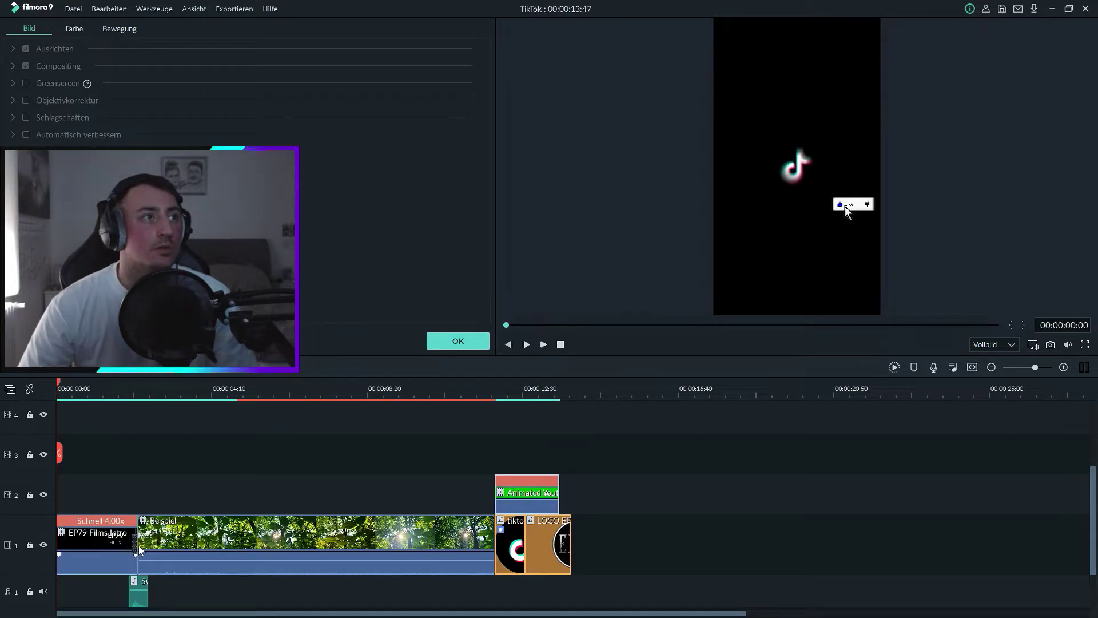
Review the duration and mode settings of the transition between the EP79 intro and the Beispiel clip, and close them
double_click(136, 548)
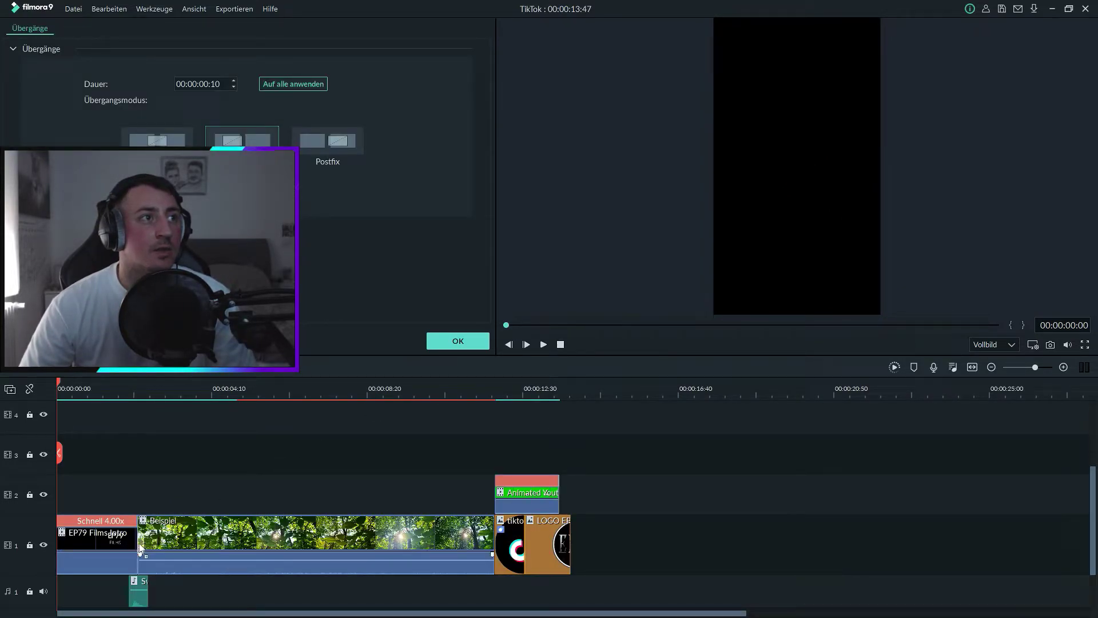
left_click(454, 342)
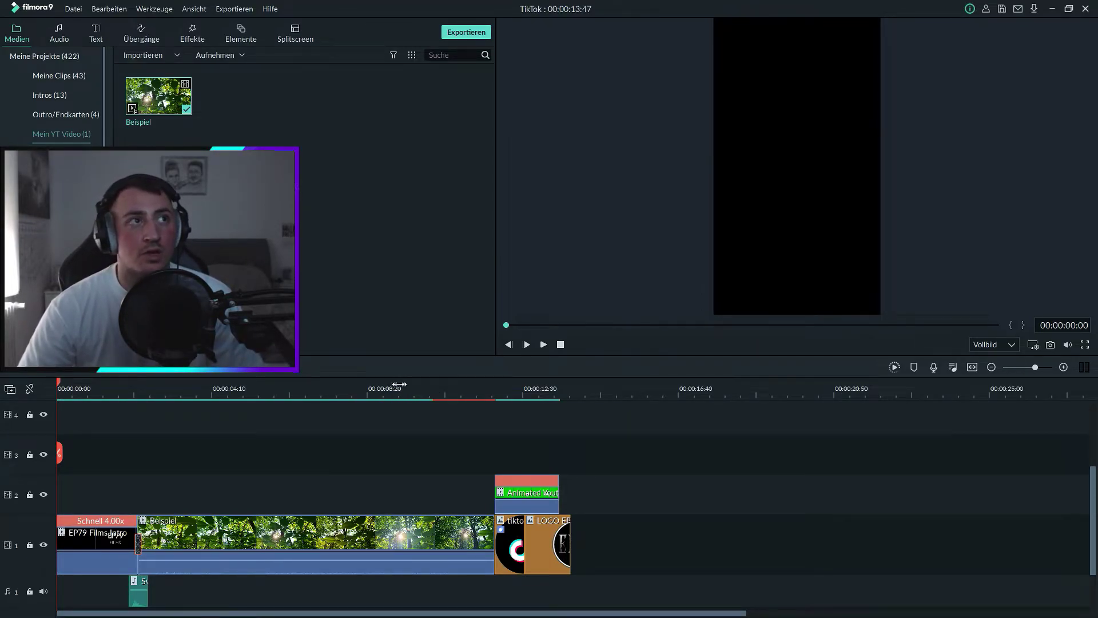
left_click_drag(405, 384, 297, 387)
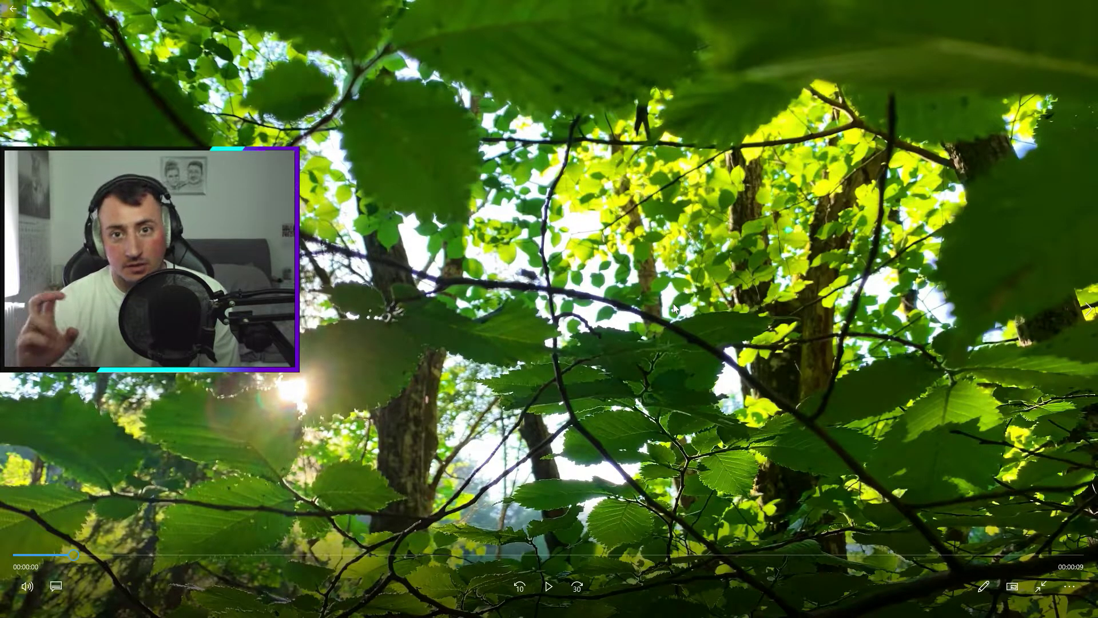
Play the forest clip full screen in the video player
left_click(674, 307)
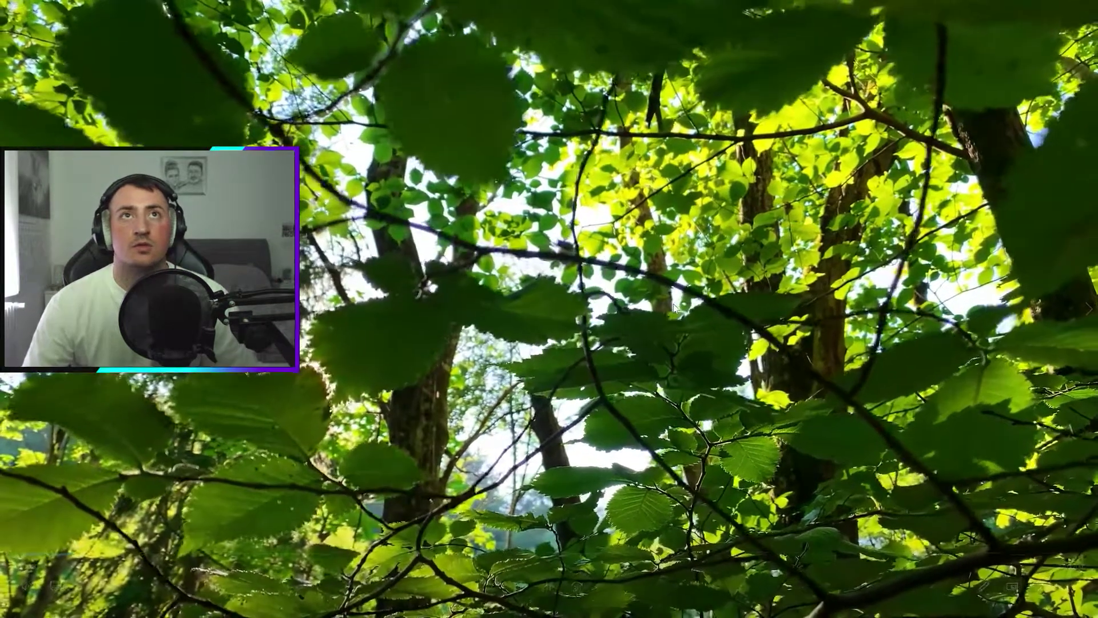